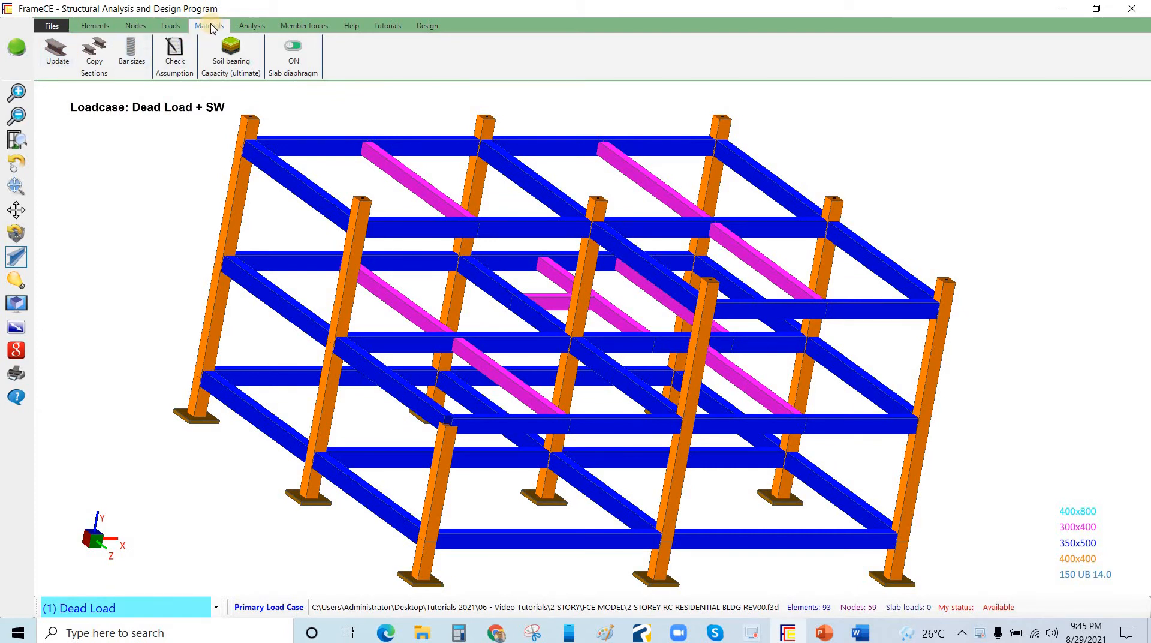
# Open the 400x400 section for modification and set its concrete compressive strength f'c to 28 MPa
pyautogui.click(58, 50)
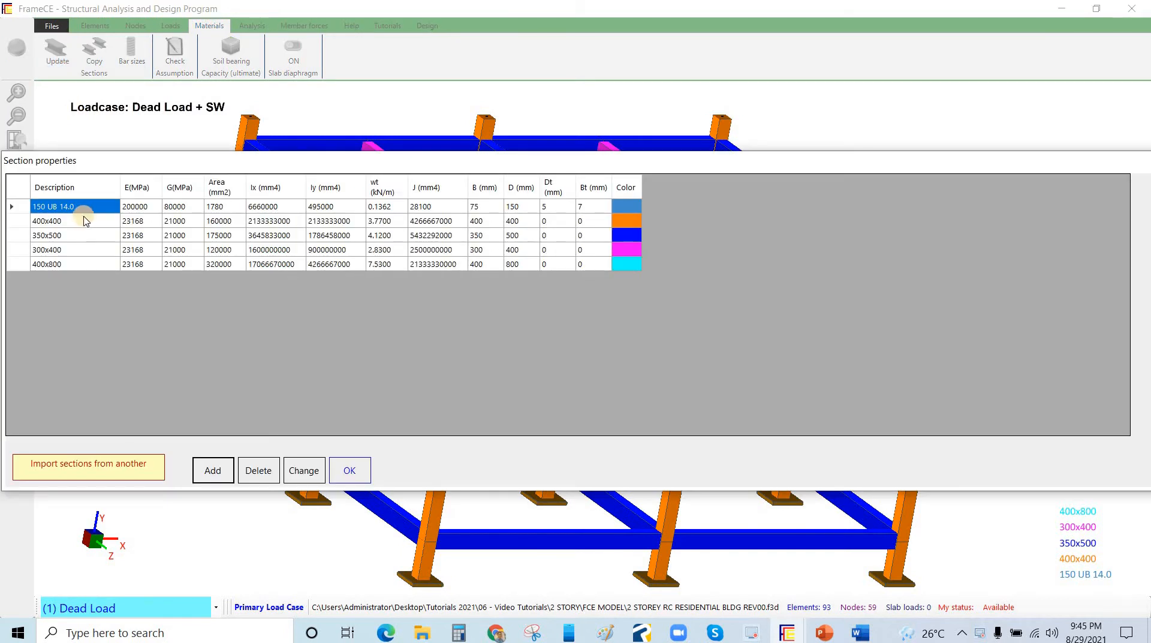
pyautogui.click(77, 223)
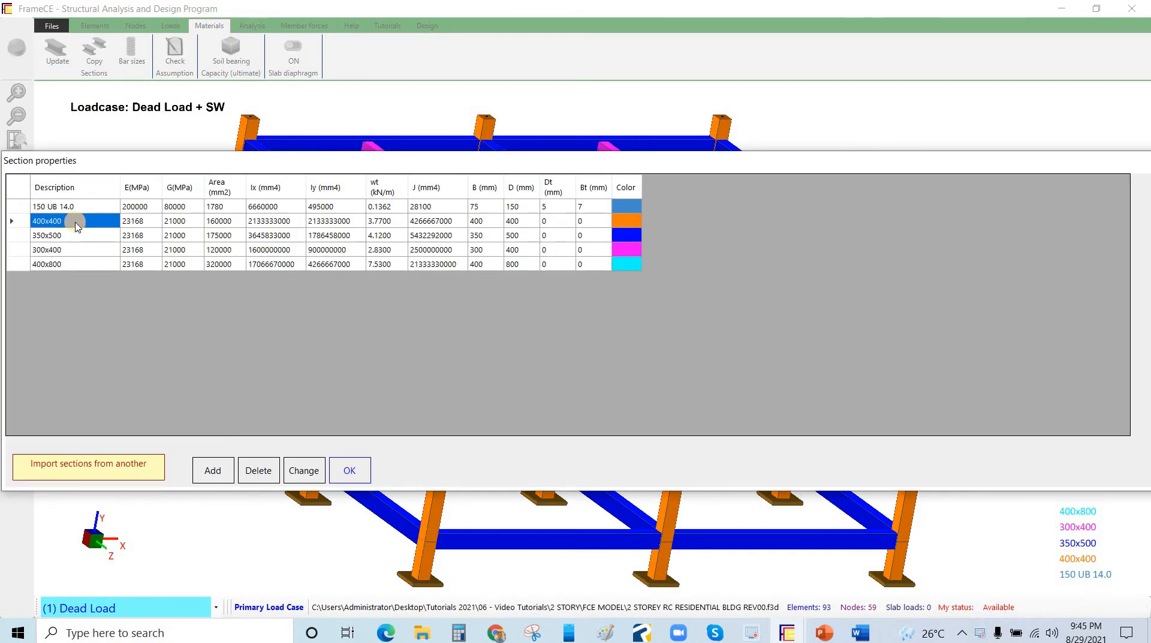
pyautogui.click(306, 472)
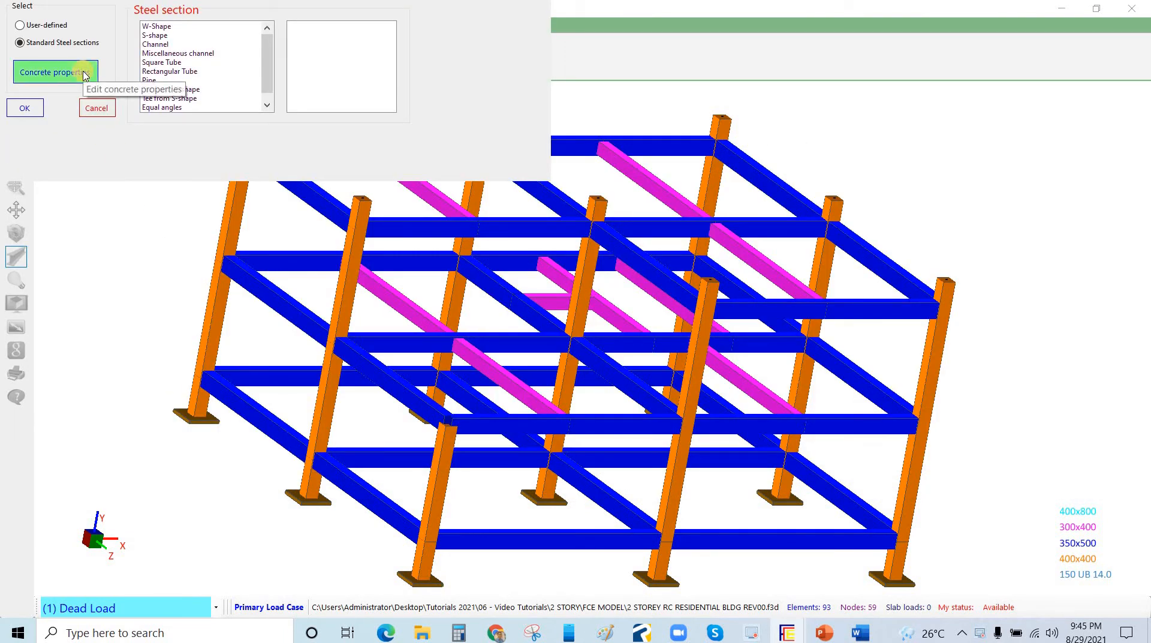
pyautogui.click(415, 35)
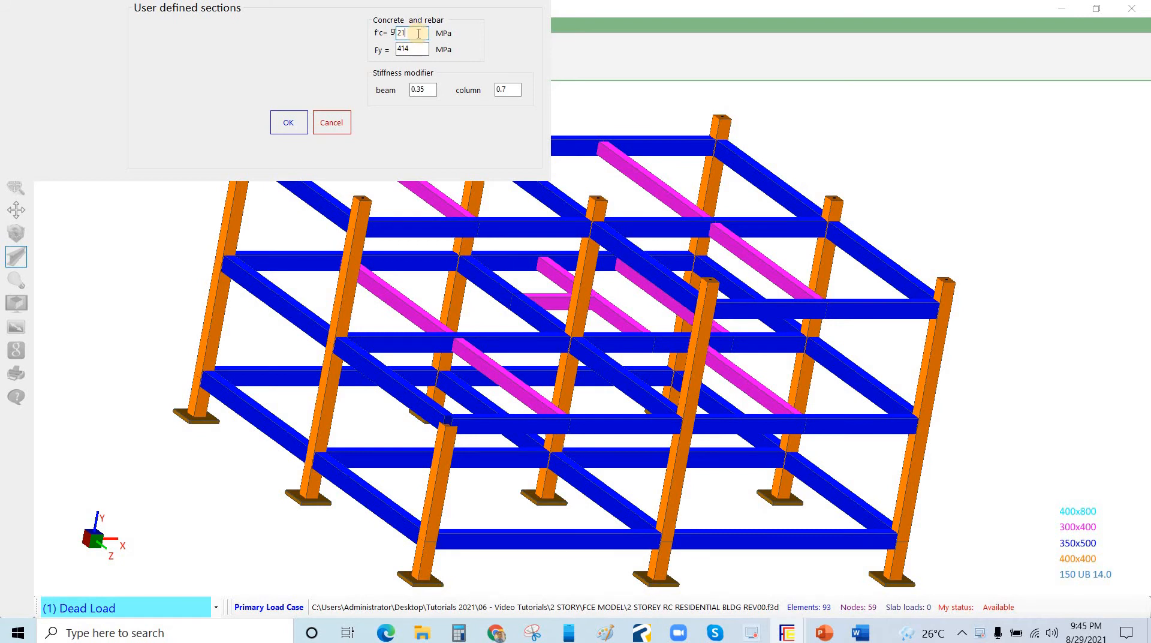
pyautogui.press('BackSpace')
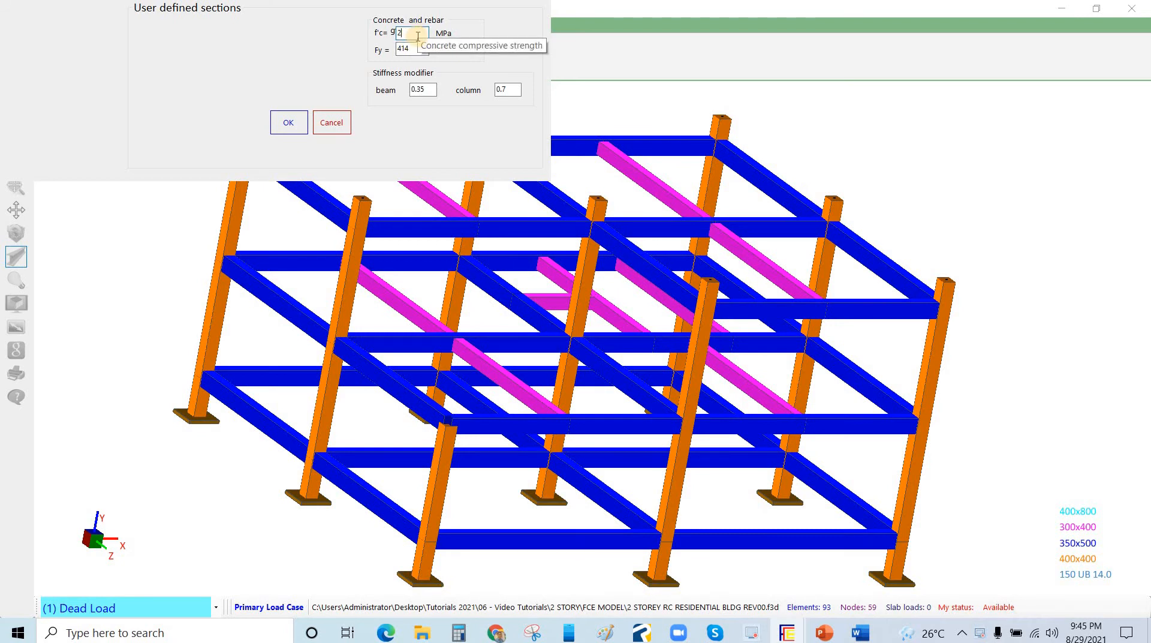
pyautogui.write('8')
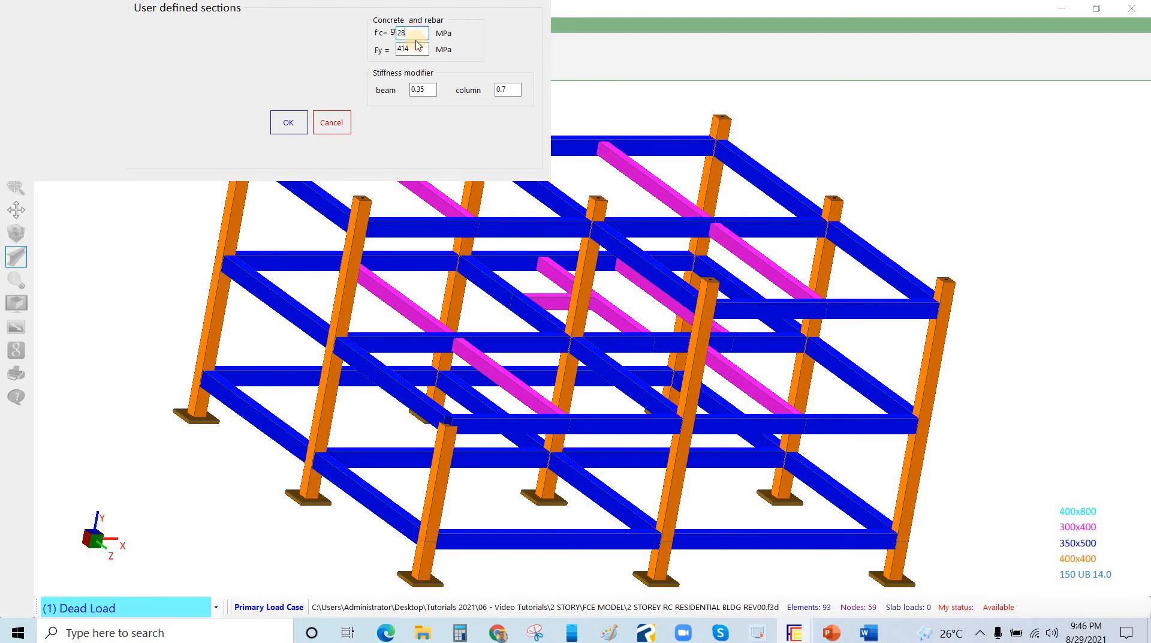
pyautogui.click(416, 35)
pyautogui.doubleClick(414, 34)
pyautogui.click(289, 126)
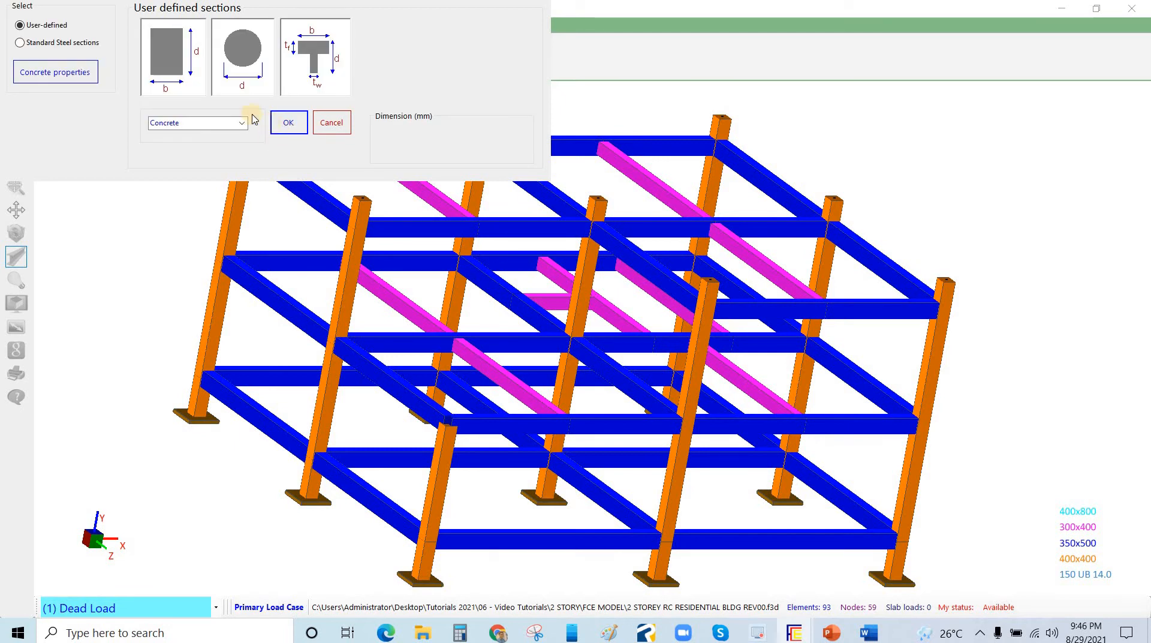
# Redefine the 400x400 section as a user-defined rectangular concrete section with b 450 mm and d 400 mm
pyautogui.click(167, 57)
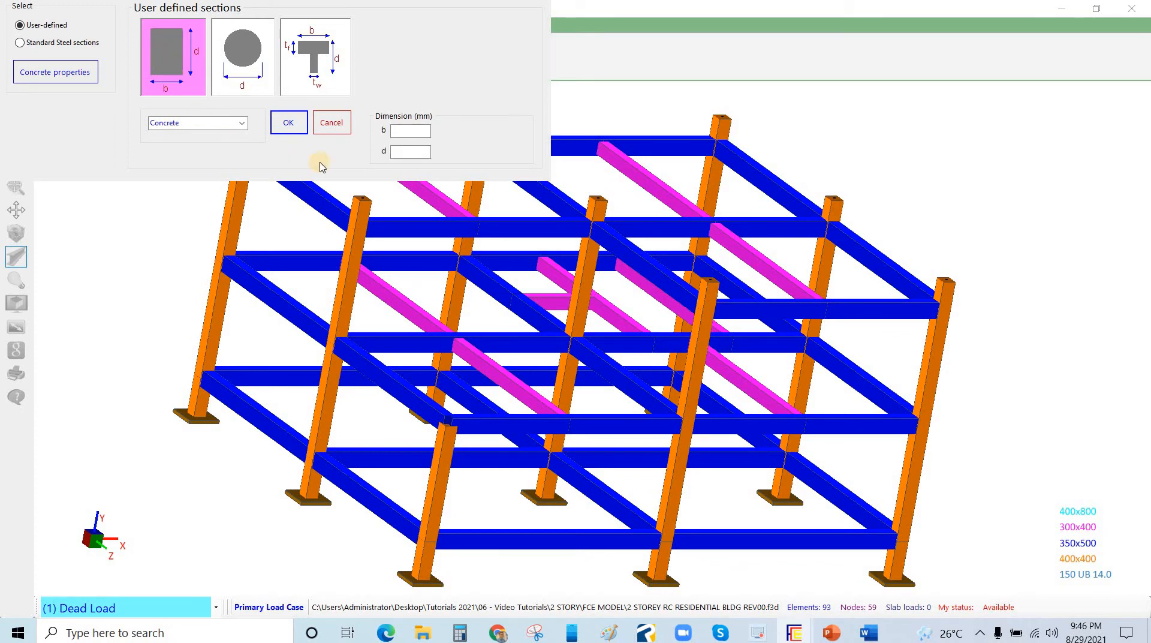
pyautogui.click(412, 128)
pyautogui.click(414, 134)
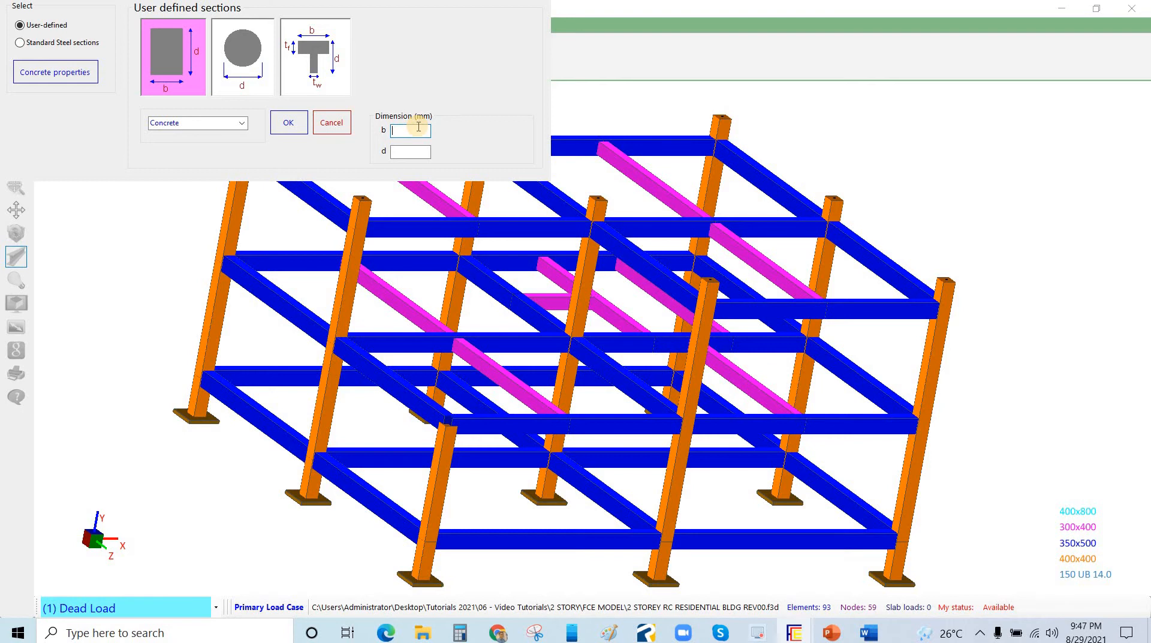
pyautogui.write('450')
pyautogui.click(403, 150)
pyautogui.write('400')
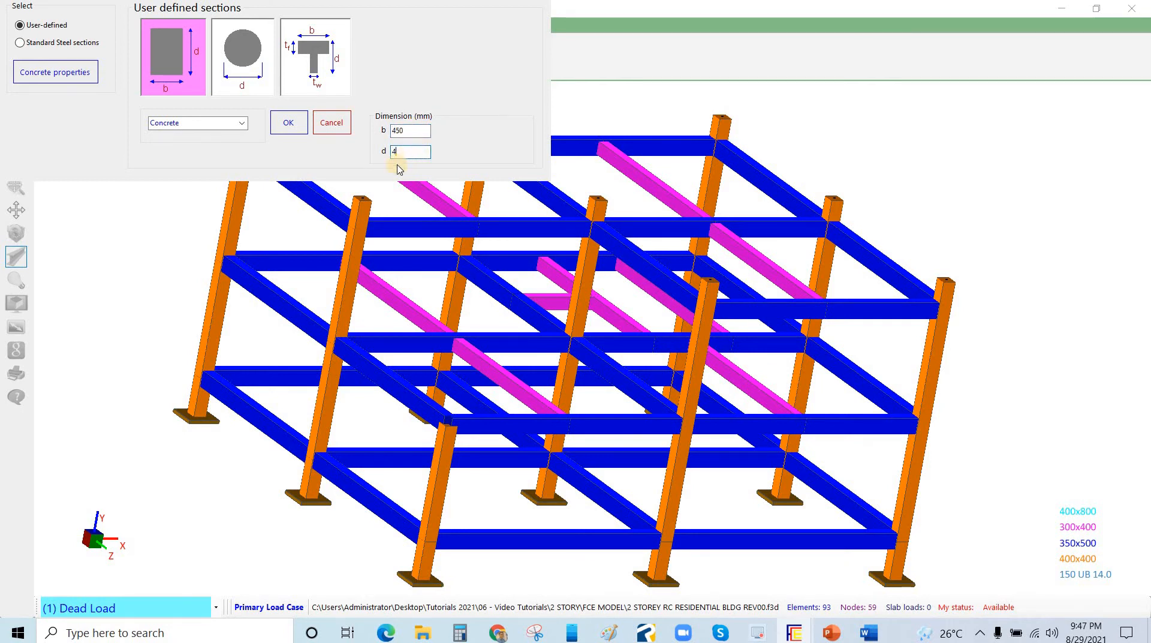
pyautogui.click(289, 123)
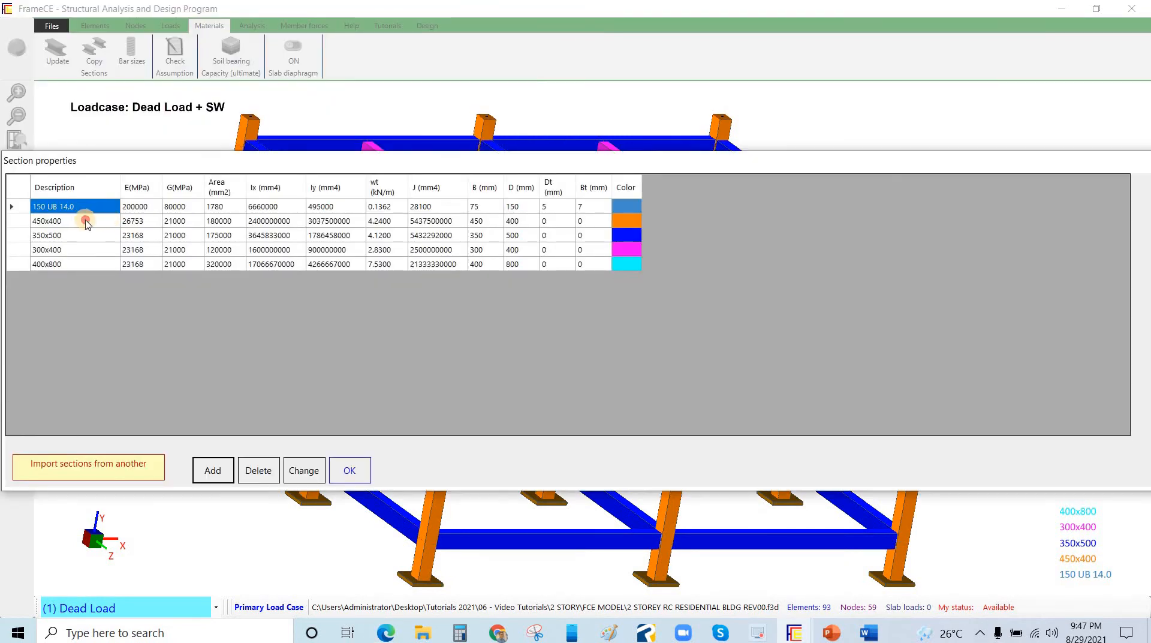
# Compare the elastic modulus of the 450x400 section with that of the other concrete sections in the section properties table
pyautogui.click(85, 222)
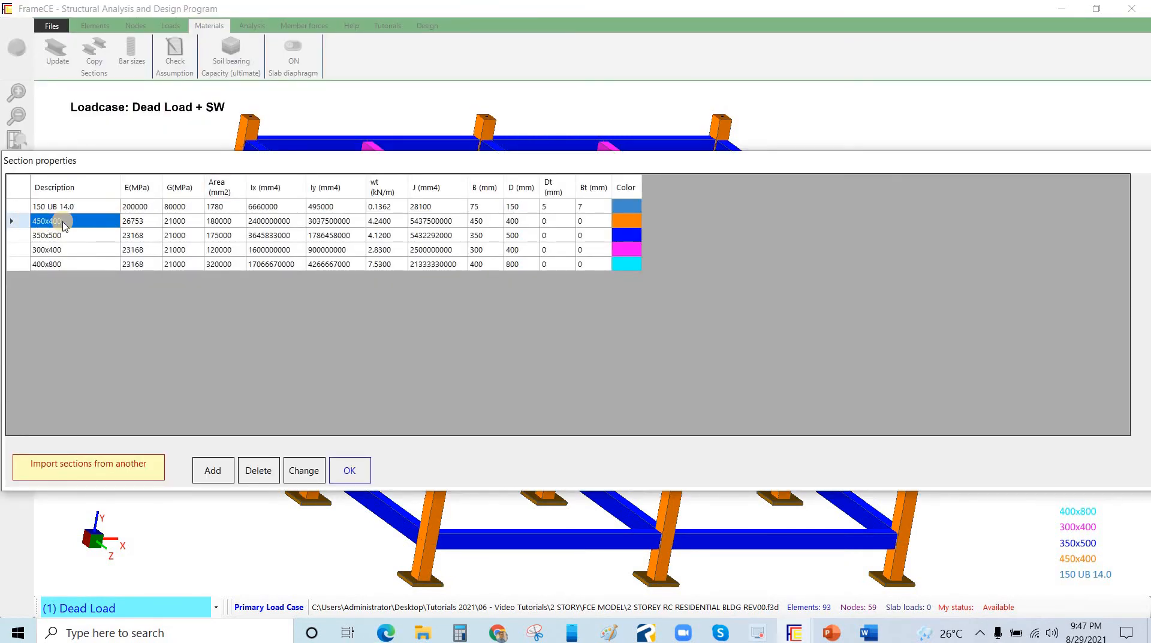
pyautogui.click(136, 223)
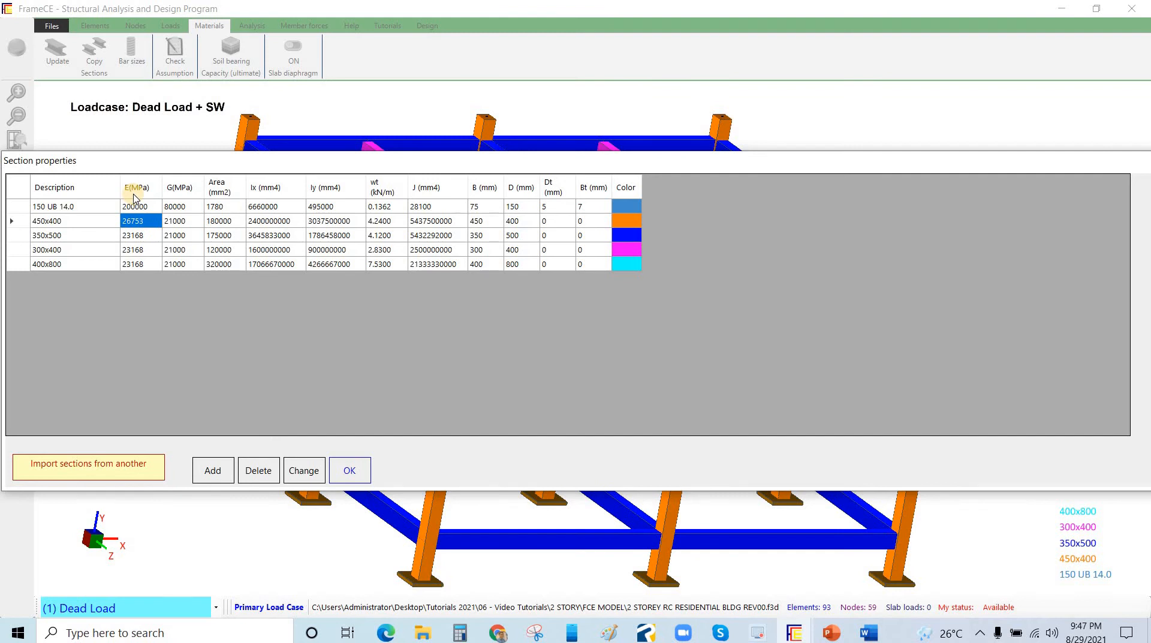
pyautogui.click(133, 237)
pyautogui.click(148, 222)
pyautogui.click(145, 219)
pyautogui.click(71, 222)
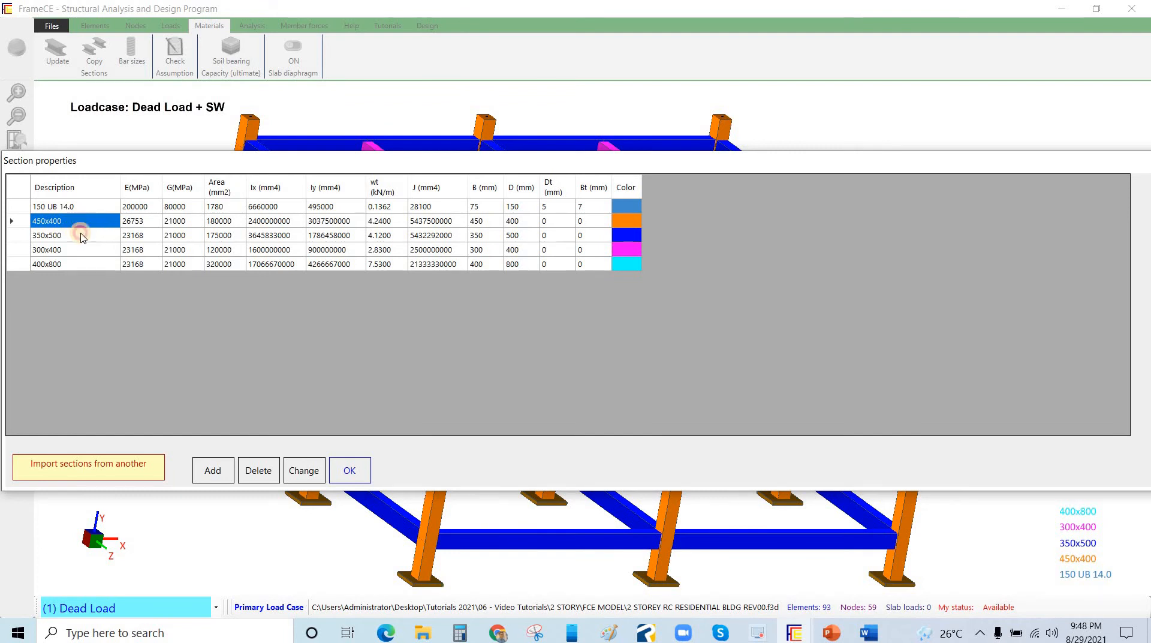
pyautogui.click(95, 235)
pyautogui.click(87, 222)
pyautogui.click(79, 240)
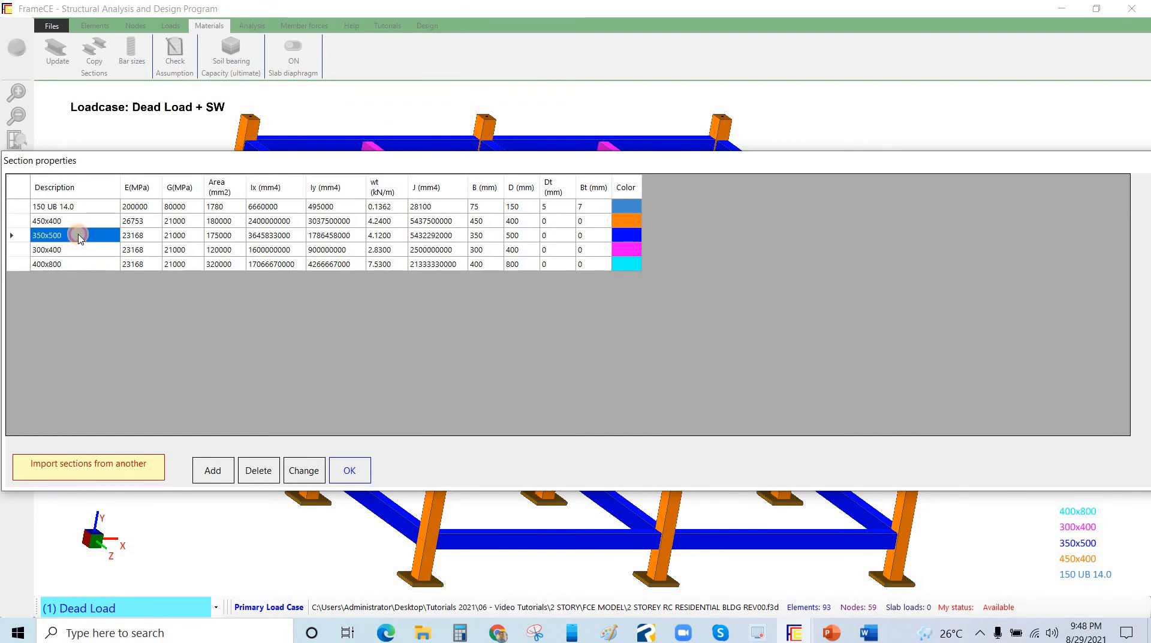
pyautogui.click(78, 261)
pyautogui.click(100, 237)
pyautogui.click(73, 250)
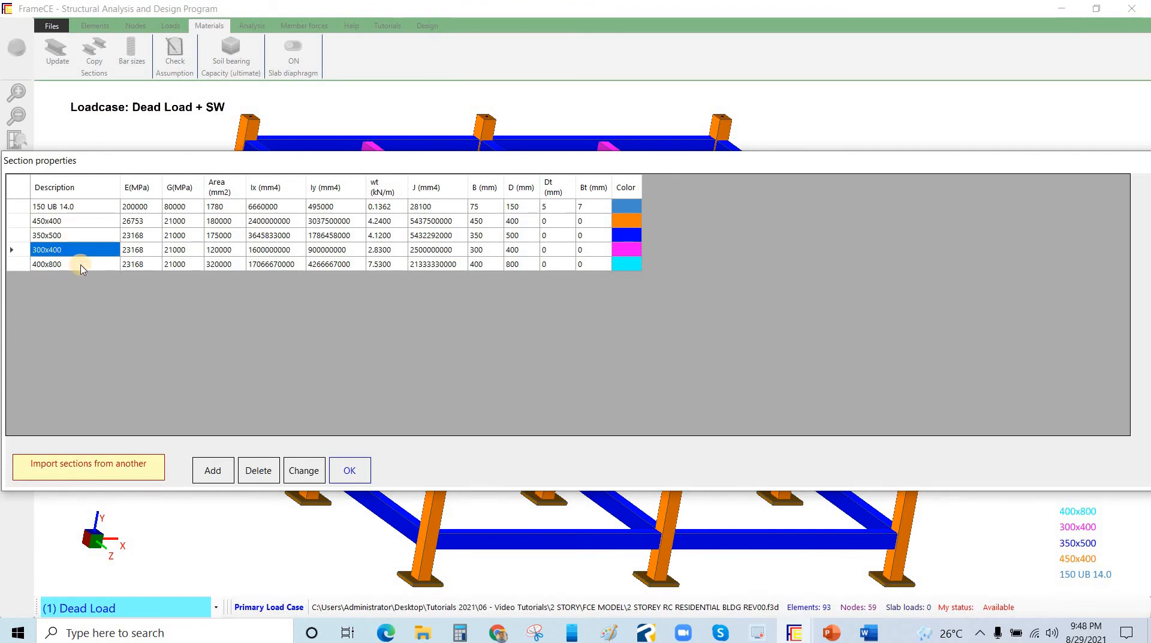
# Change the 400x800 section to a rectangular concrete section with b 400 mm and d 400 mm, accepting f'c 28 MPa
pyautogui.click(47, 265)
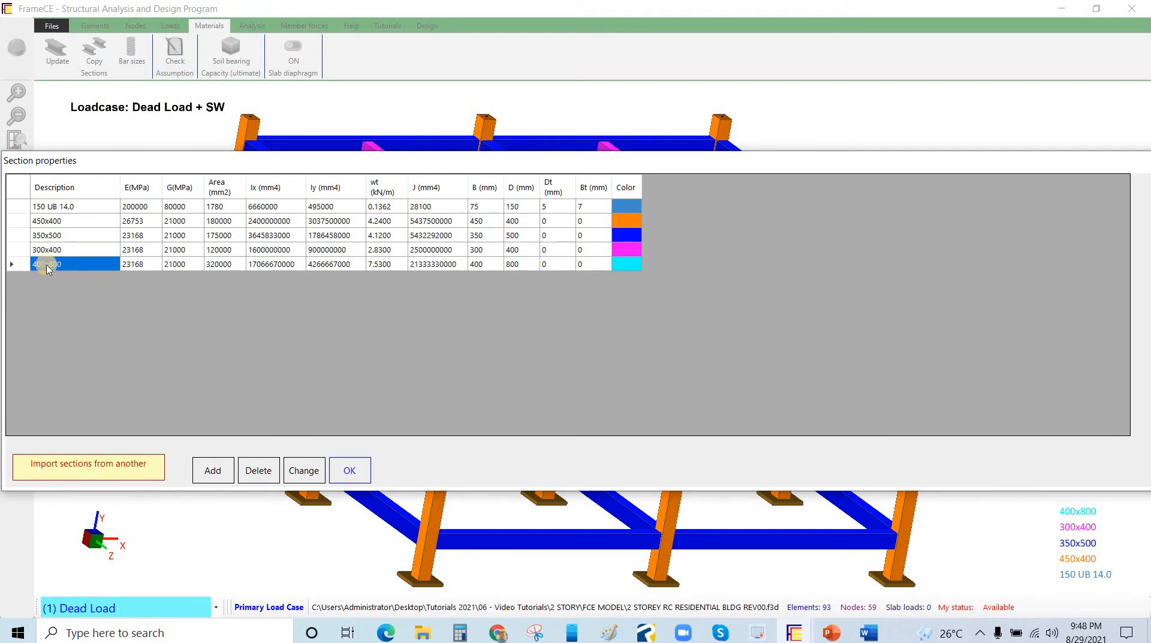
pyautogui.click(304, 470)
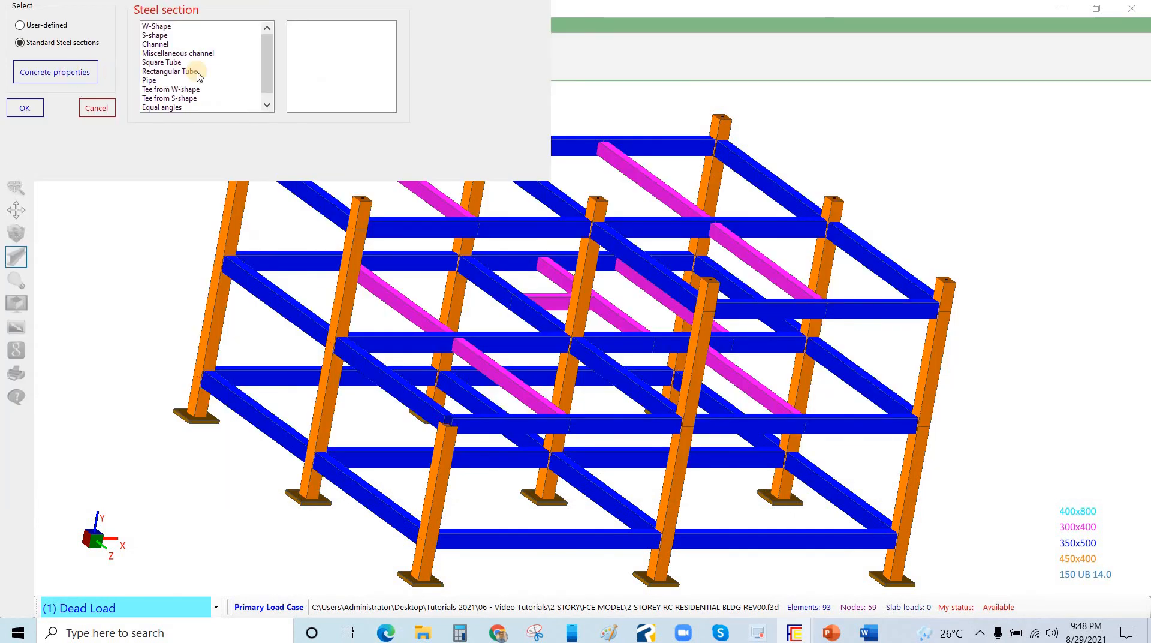
pyautogui.click(55, 72)
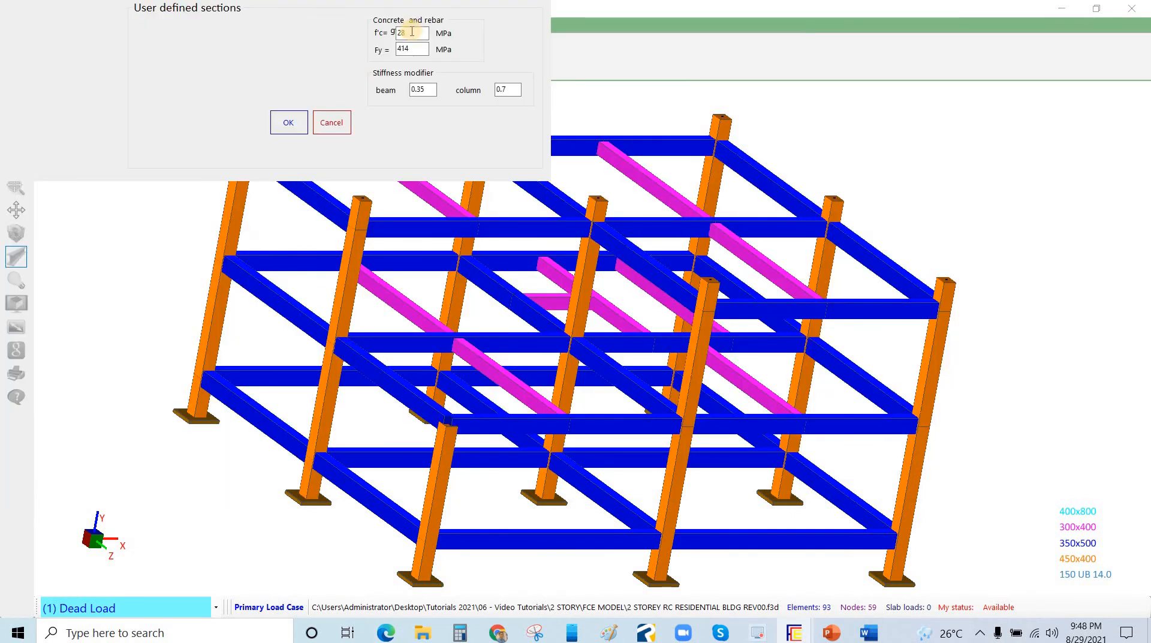
pyautogui.click(277, 124)
pyautogui.click(403, 133)
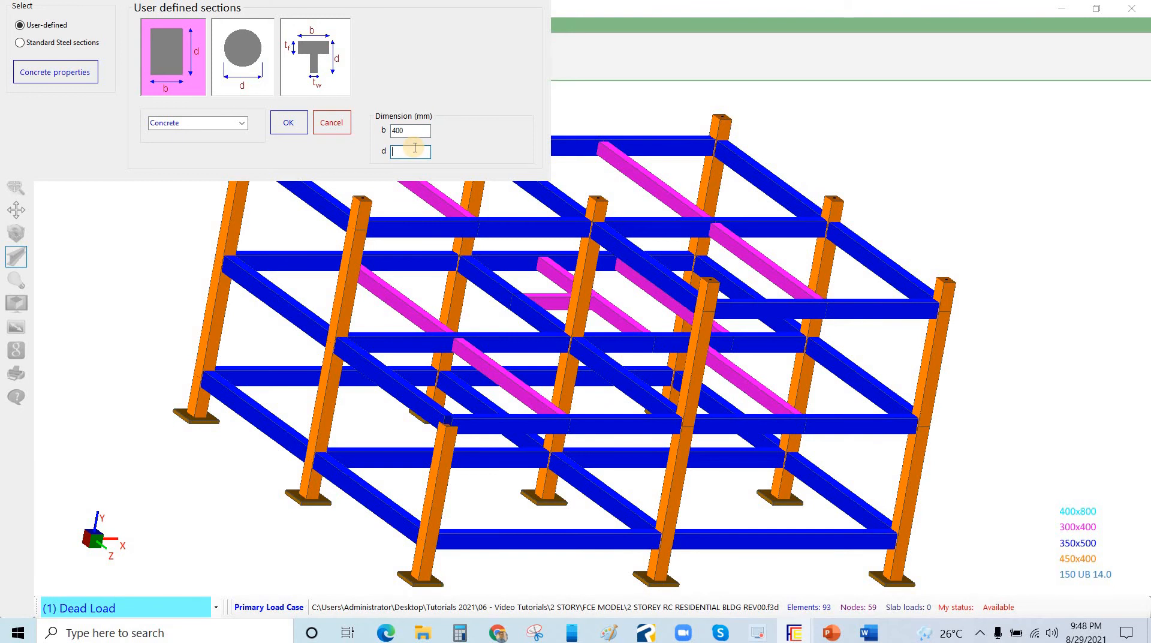
pyautogui.write('400')
pyautogui.click(295, 128)
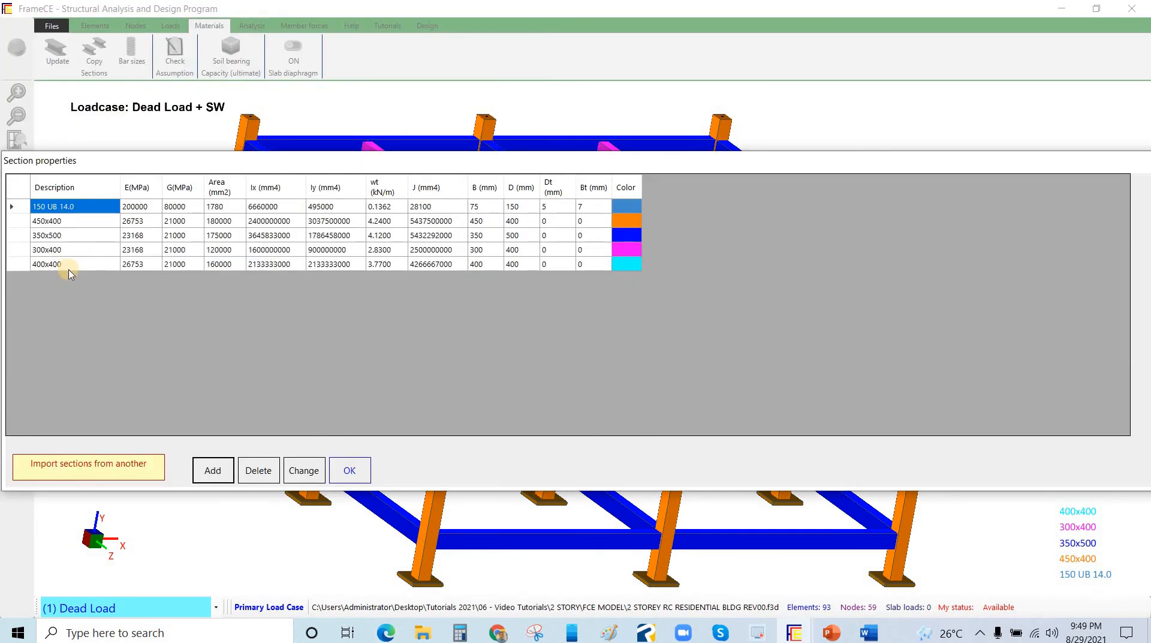
pyautogui.click(57, 273)
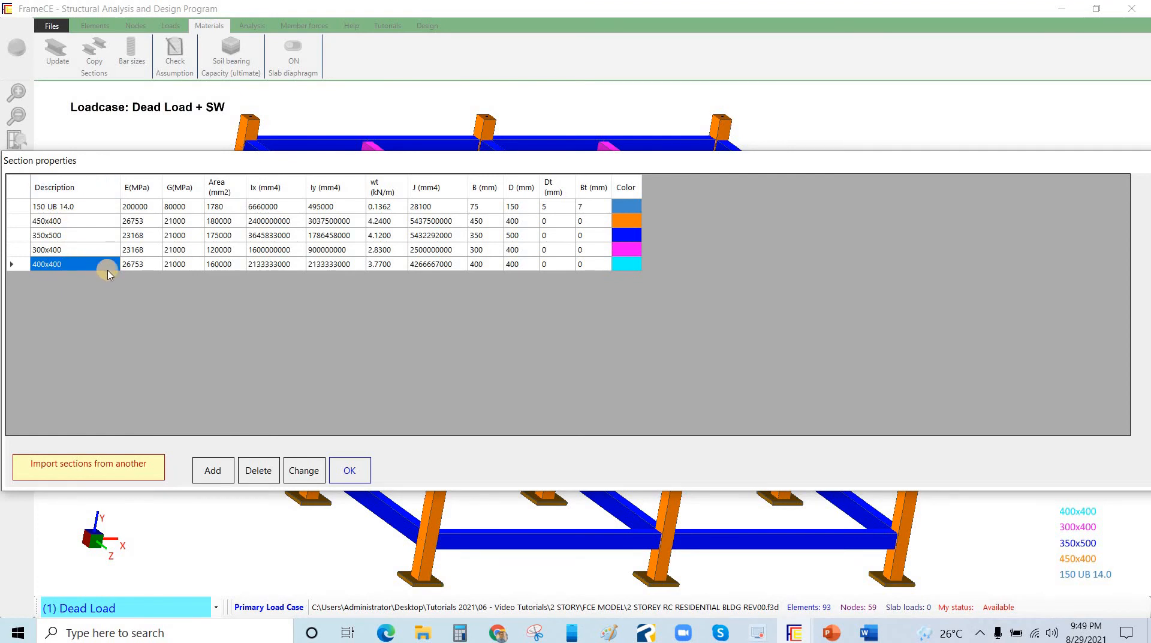
pyautogui.press('Tab')
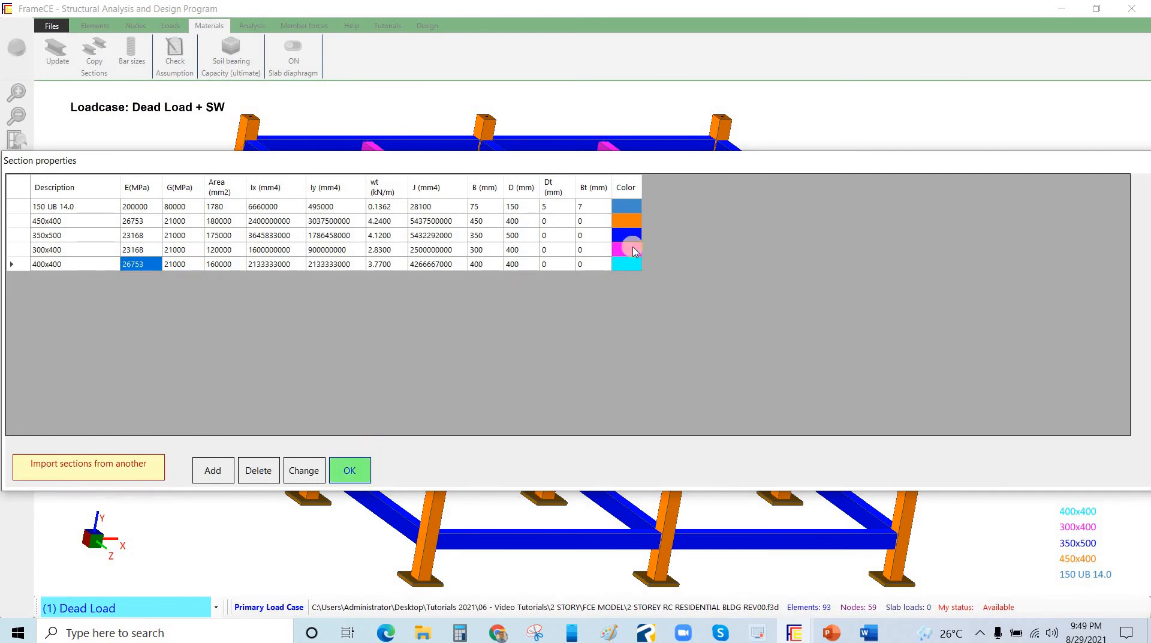
# Set the display colour of the 150 UB 14.0 section to brown
pyautogui.click(631, 207)
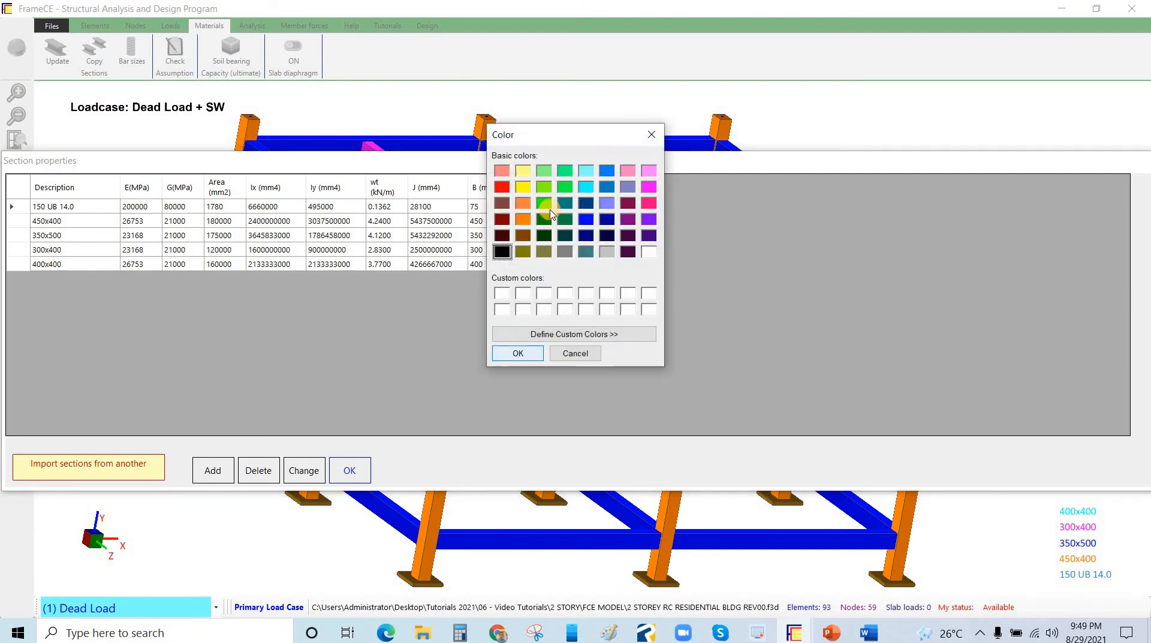
pyautogui.click(501, 202)
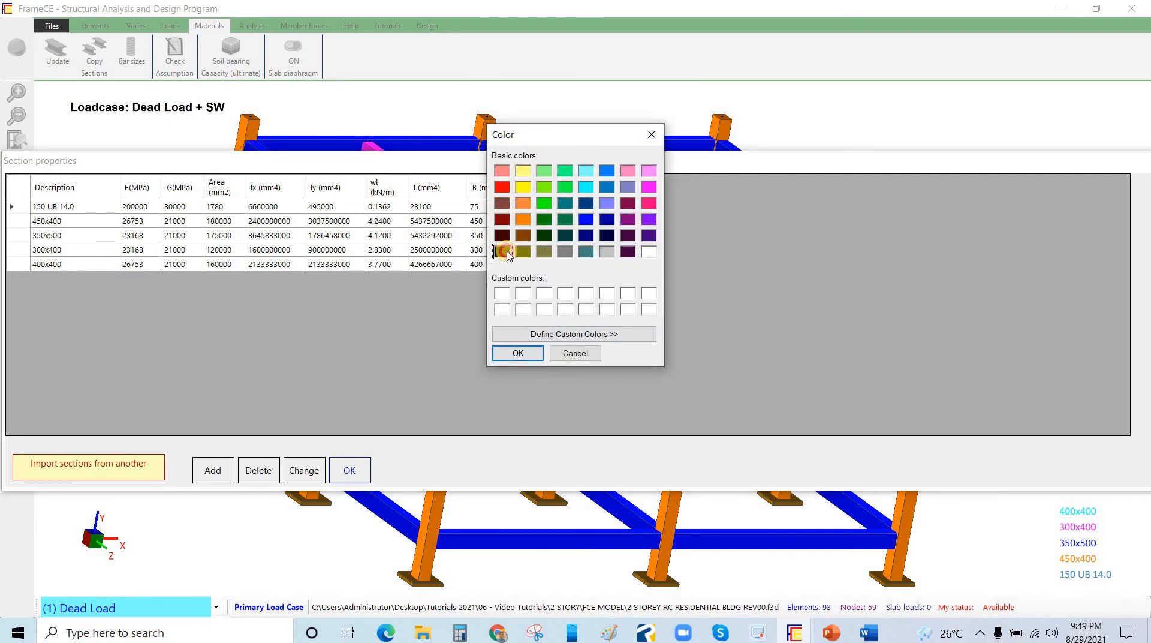
pyautogui.click(518, 353)
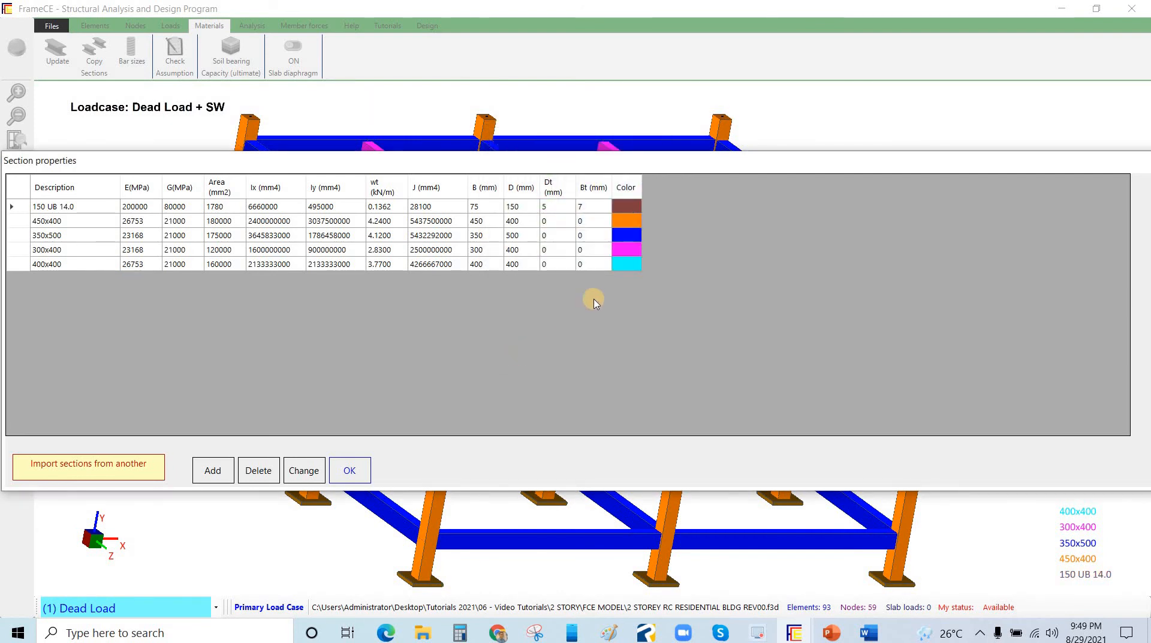
# Set the display colour of the 150 UB 14.0 section to purple and close the section properties
pyautogui.click(644, 223)
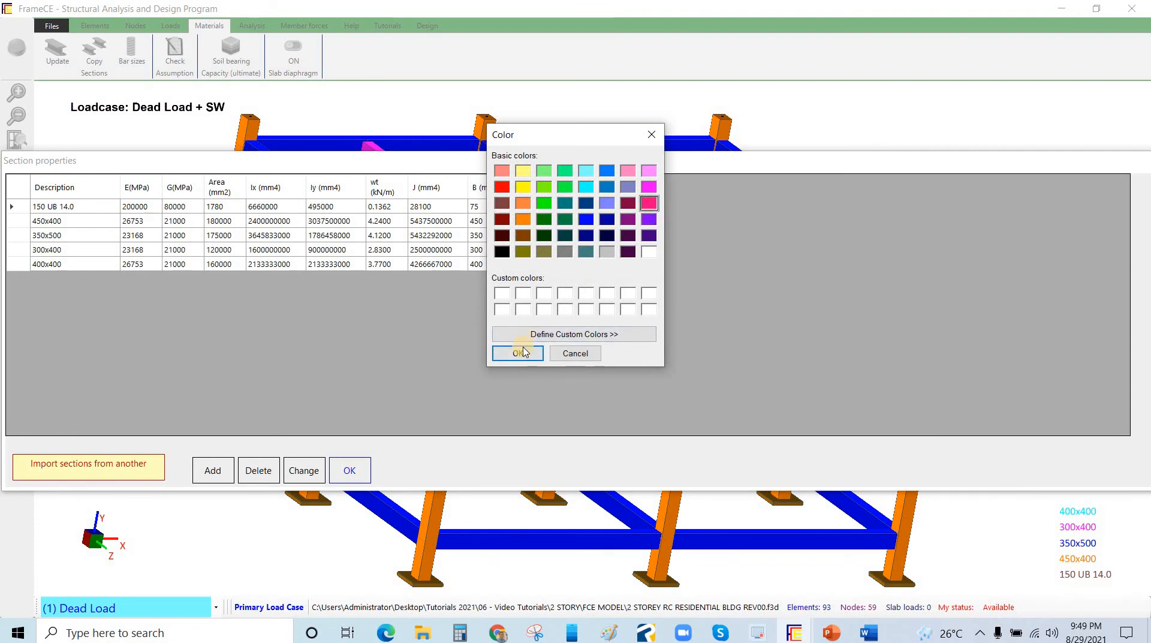
pyautogui.click(649, 219)
pyautogui.click(518, 353)
pyautogui.click(348, 472)
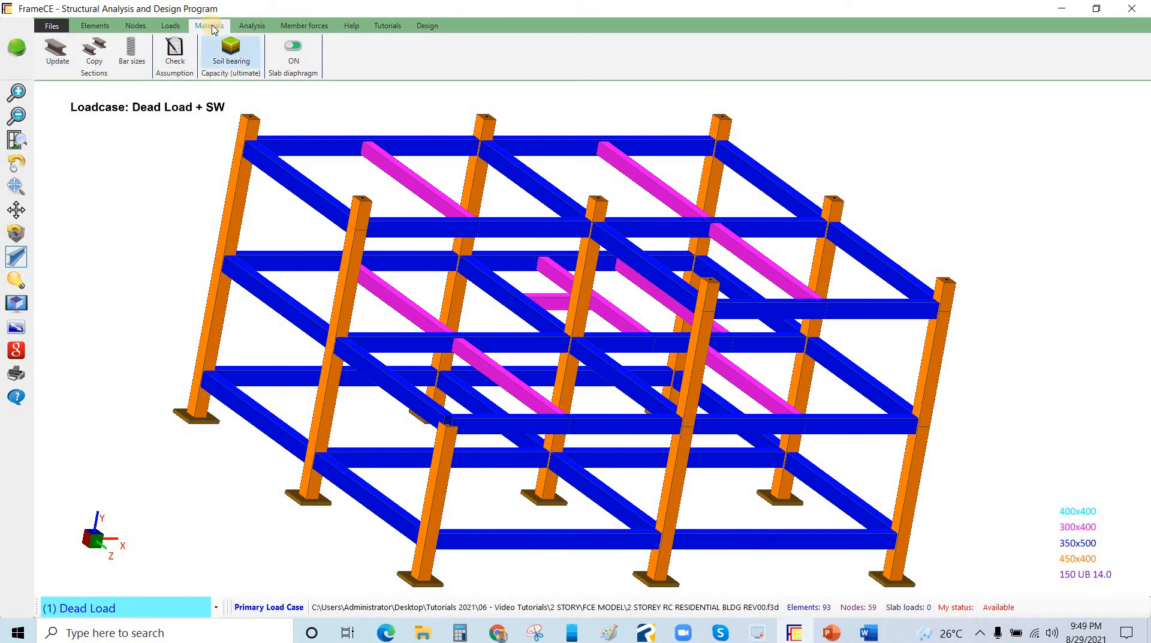
# Reopen the section properties table, review the updated sections, and close it
pyautogui.click(60, 63)
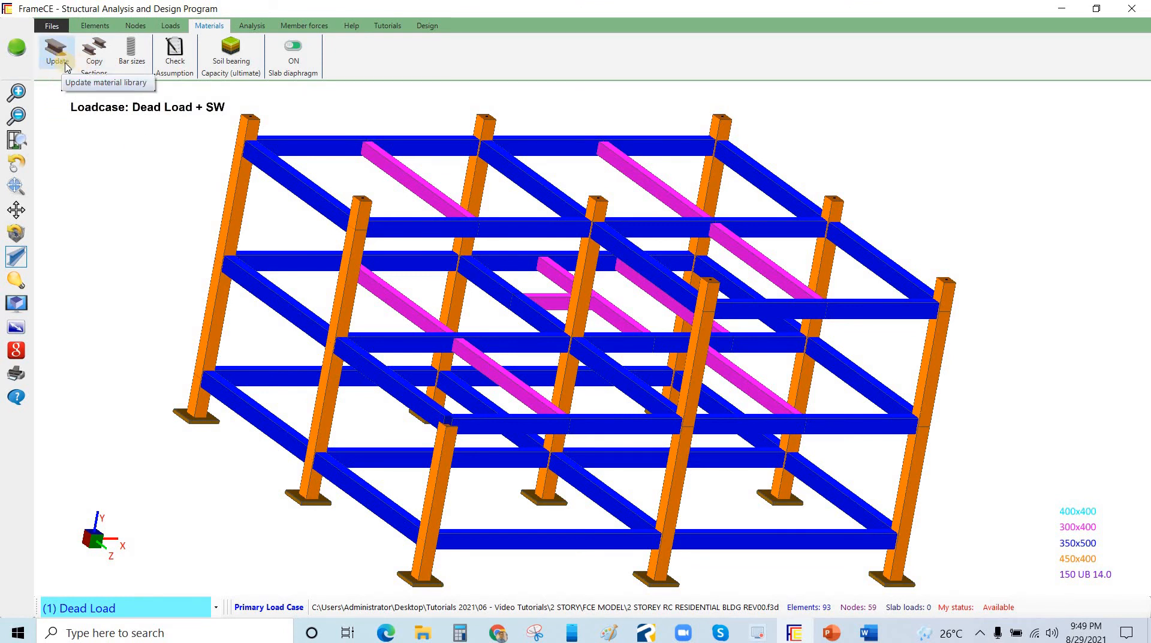
pyautogui.click(57, 52)
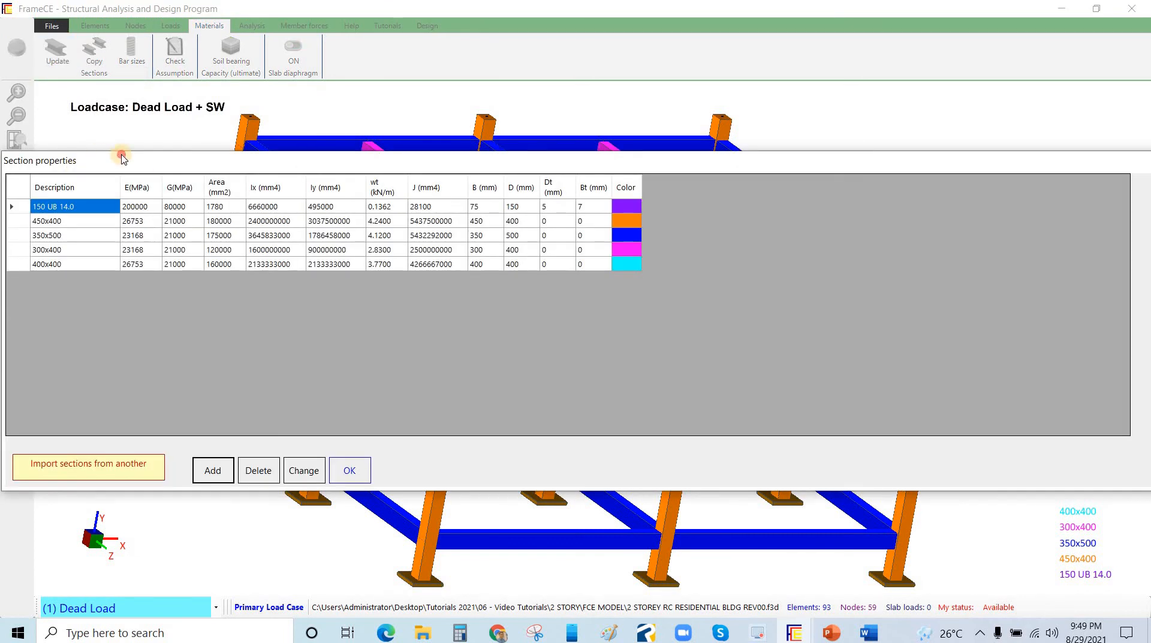
pyautogui.moveTo(93, 166); pyautogui.dragTo(115, 136)
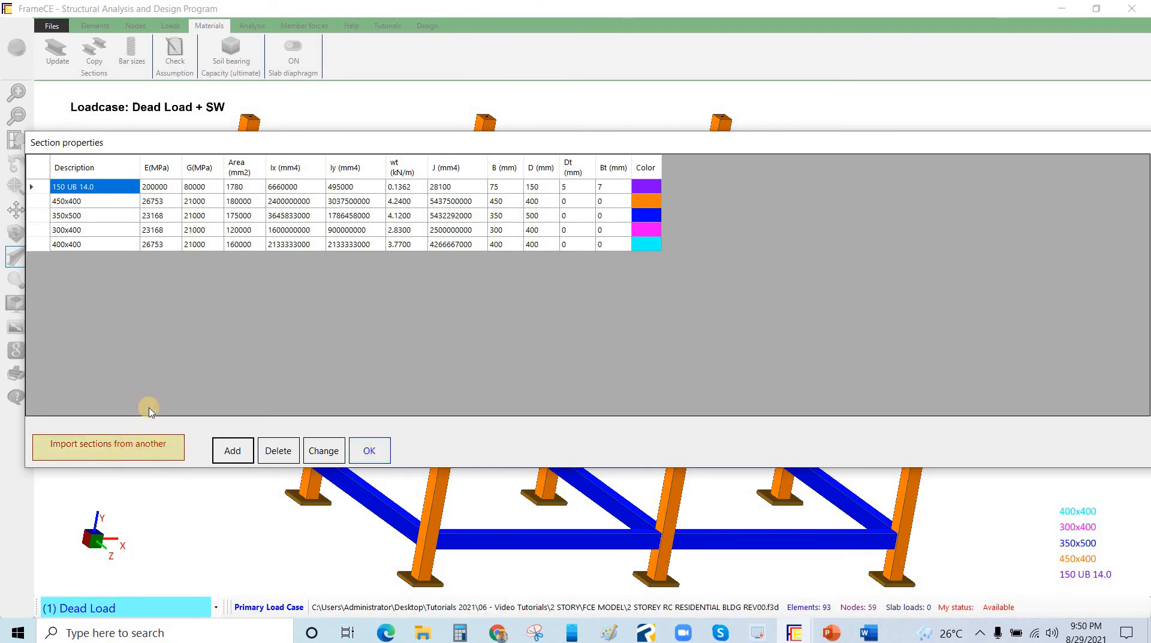
pyautogui.click(369, 451)
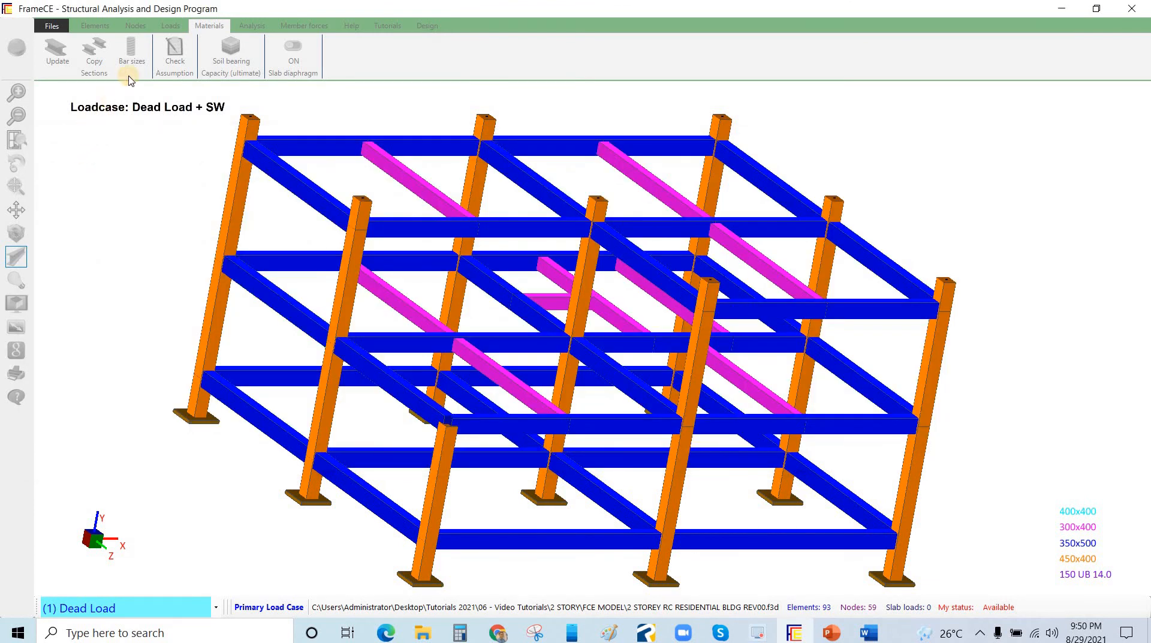
# Review the bar size settings and accept 16, 20 and 25 mm diameters with the design beam moment at center of joint
pyautogui.click(133, 56)
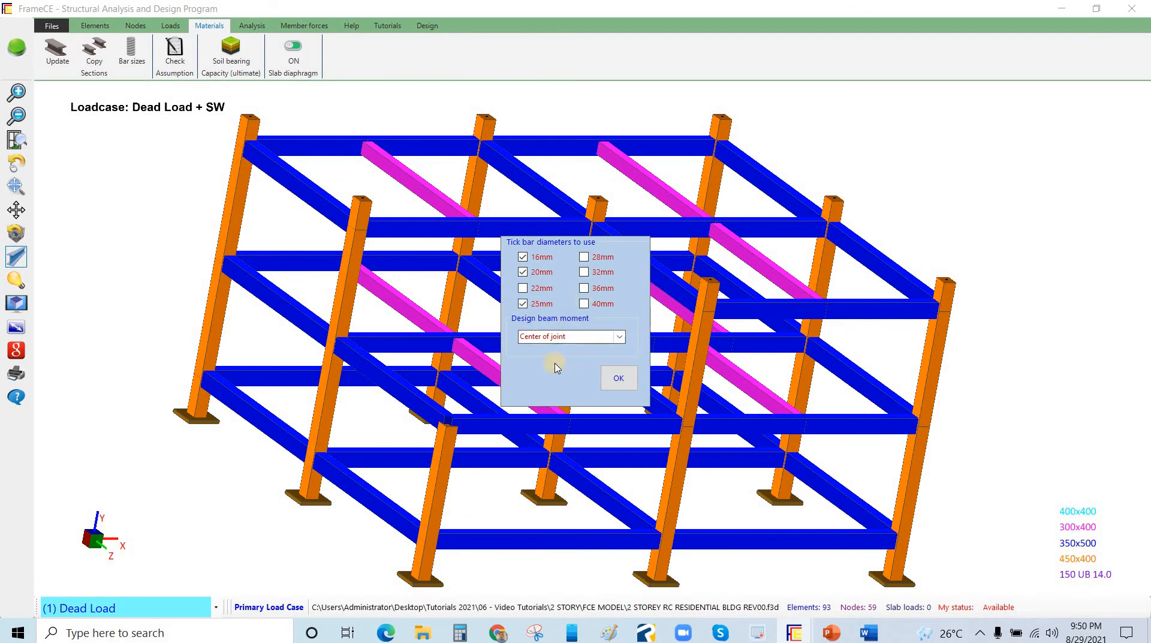
pyautogui.click(558, 337)
pyautogui.click(619, 379)
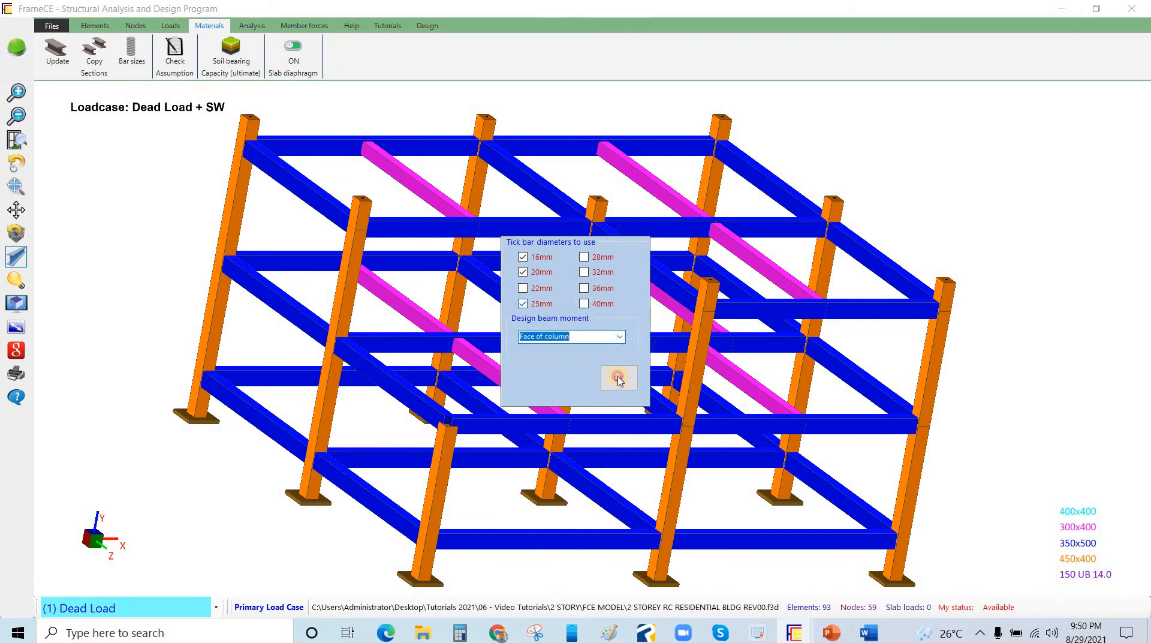
pyautogui.click(119, 210)
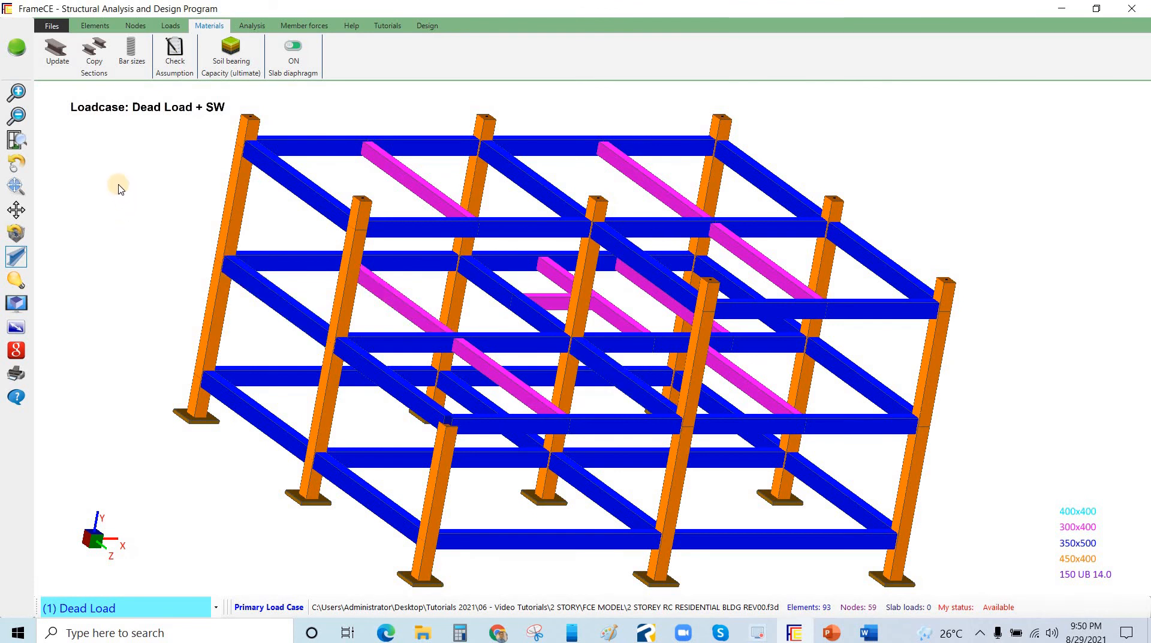
# Look at the check assumption and set the soil ultimate bearing capacity to 250 kPa
pyautogui.click(173, 60)
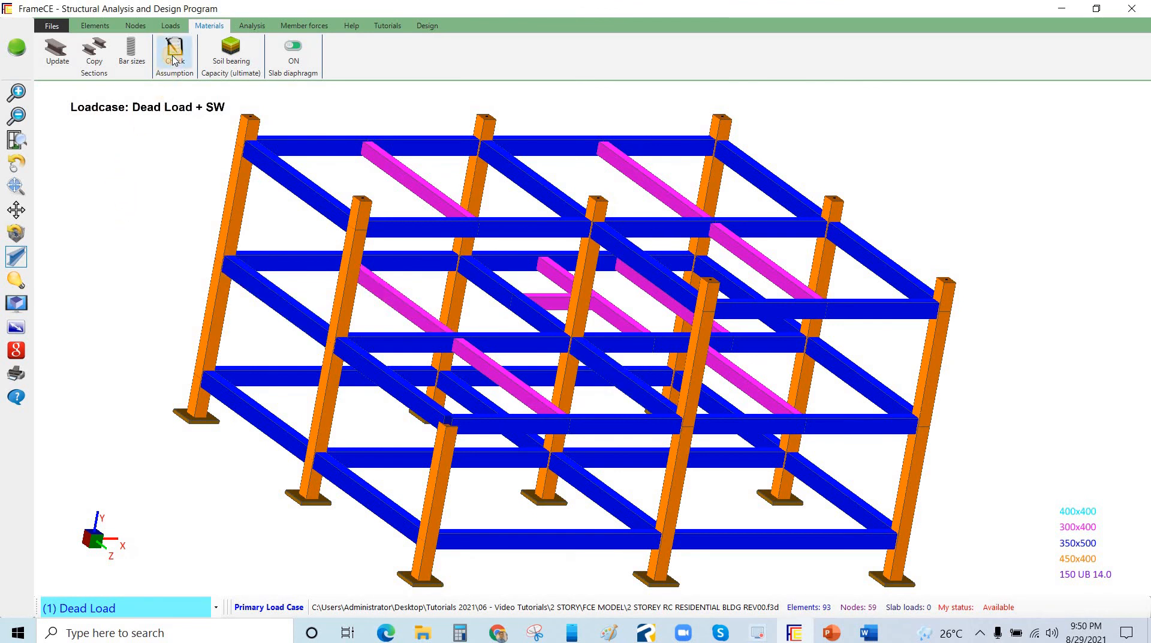
pyautogui.click(574, 339)
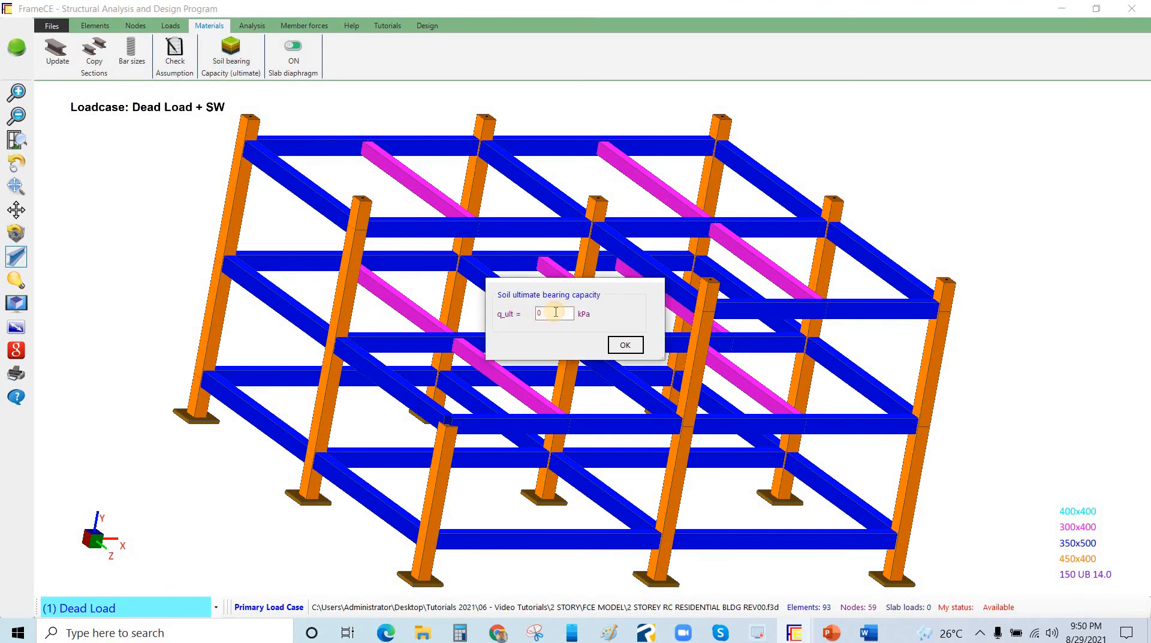
pyautogui.click(556, 312)
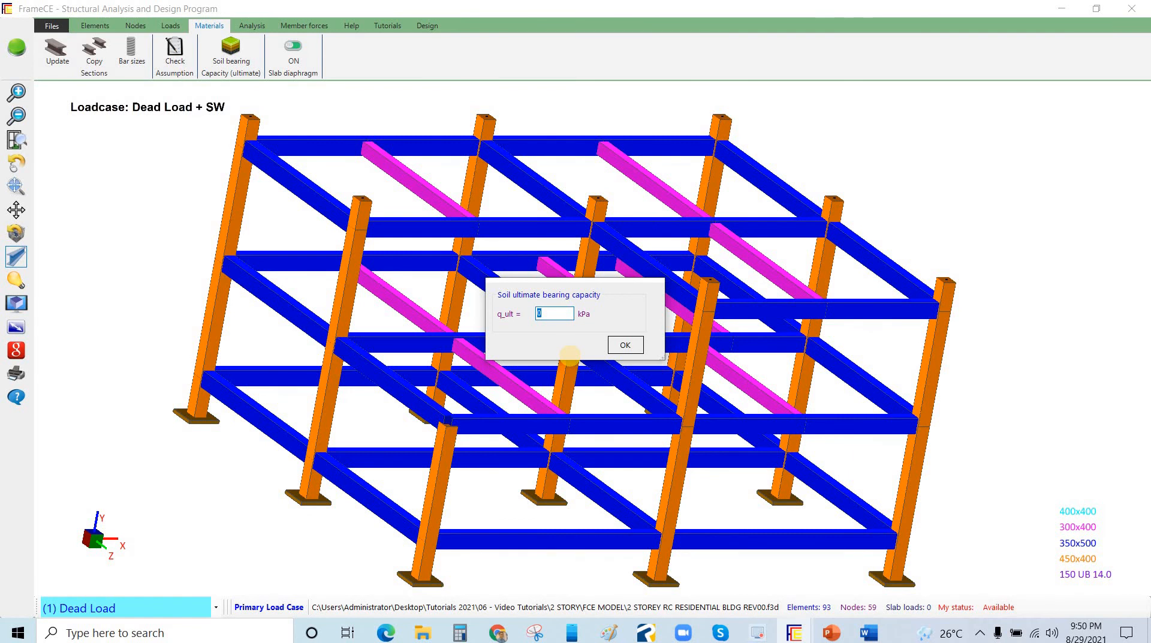
pyautogui.click(625, 346)
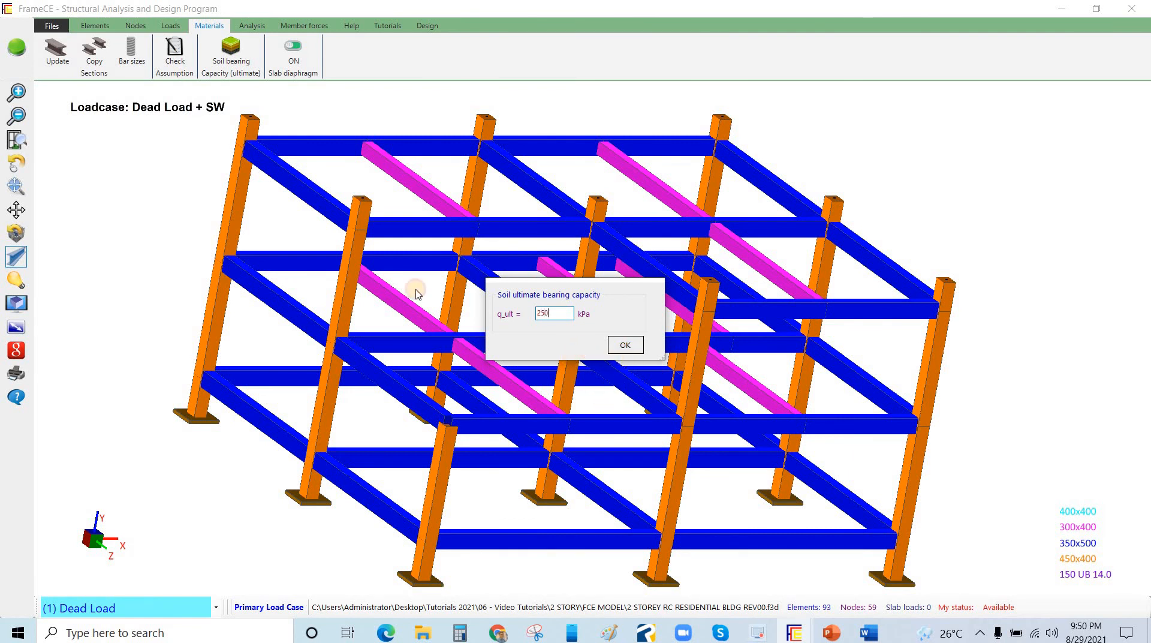
# Switch the slab diaphragm option off
pyautogui.click(289, 60)
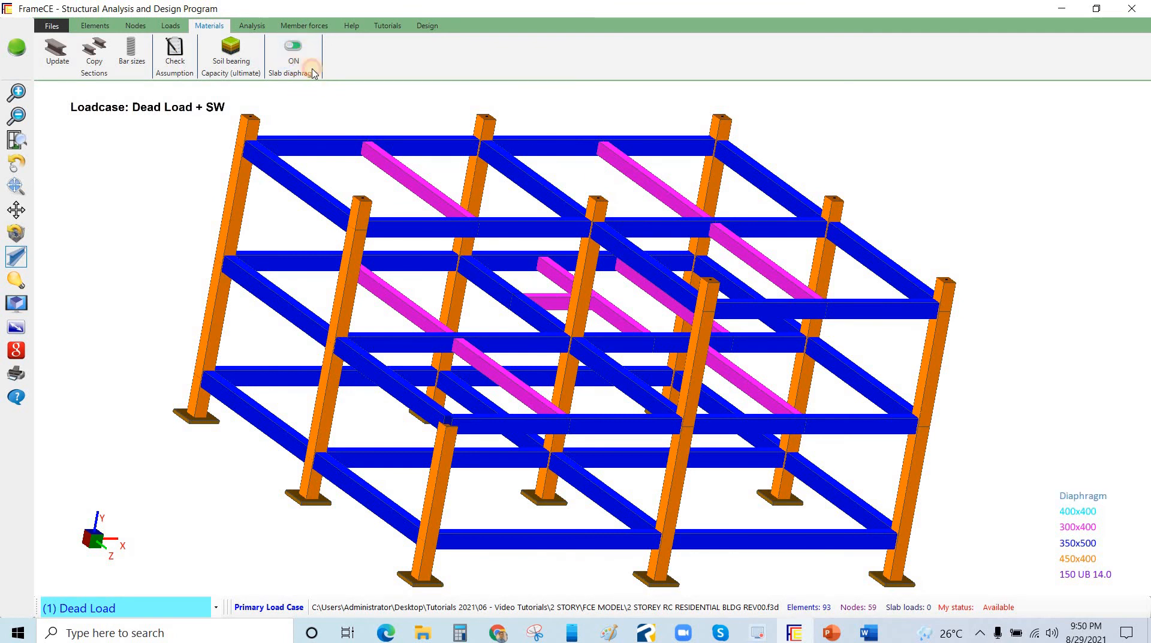
pyautogui.click(295, 65)
pyautogui.moveTo(363, 144); pyautogui.dragTo(363, 225)
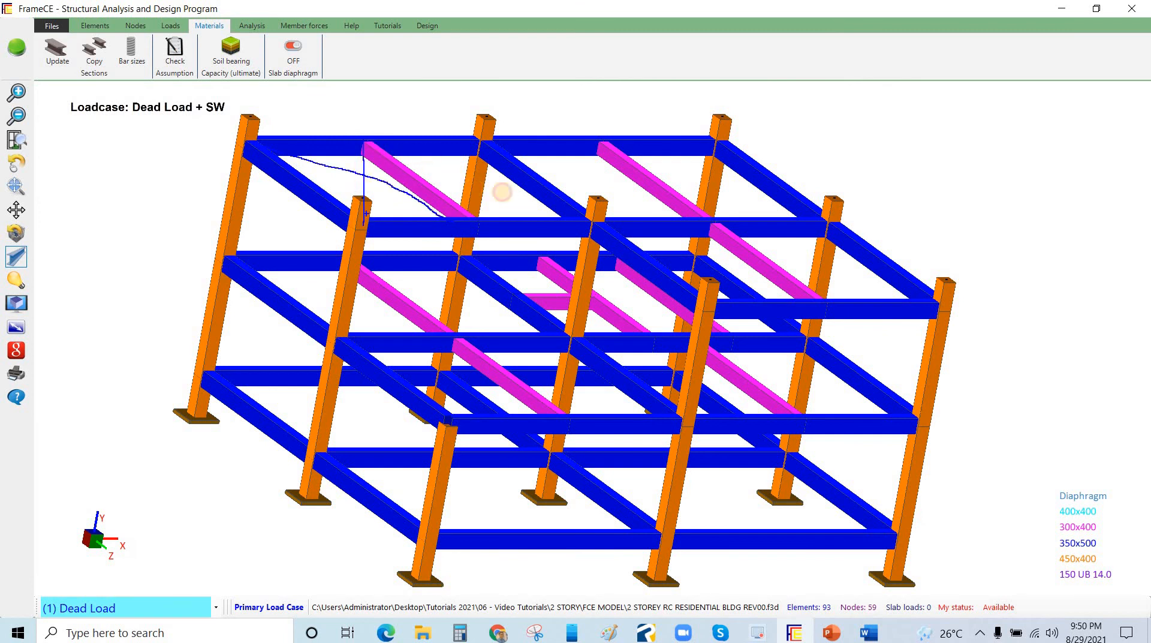
pyautogui.moveTo(502, 192); pyautogui.dragTo(551, 204)
pyautogui.moveTo(475, 142); pyautogui.dragTo(468, 209)
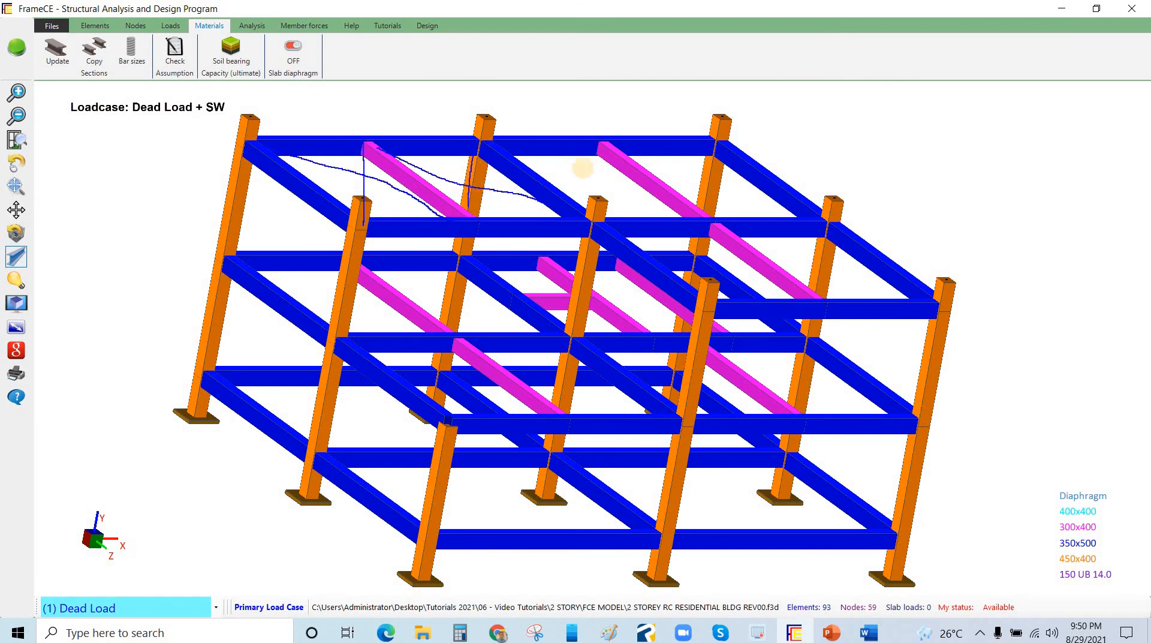
pyautogui.moveTo(514, 159); pyautogui.dragTo(590, 184)
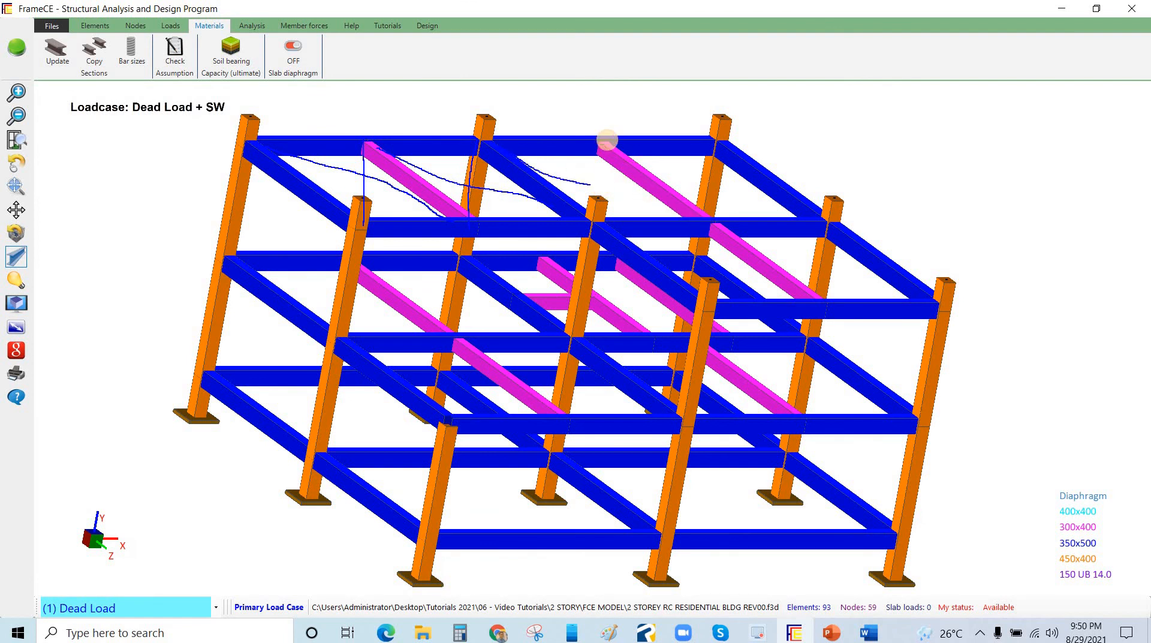
pyautogui.moveTo(608, 142); pyautogui.dragTo(596, 221)
pyautogui.moveTo(632, 154); pyautogui.dragTo(797, 212)
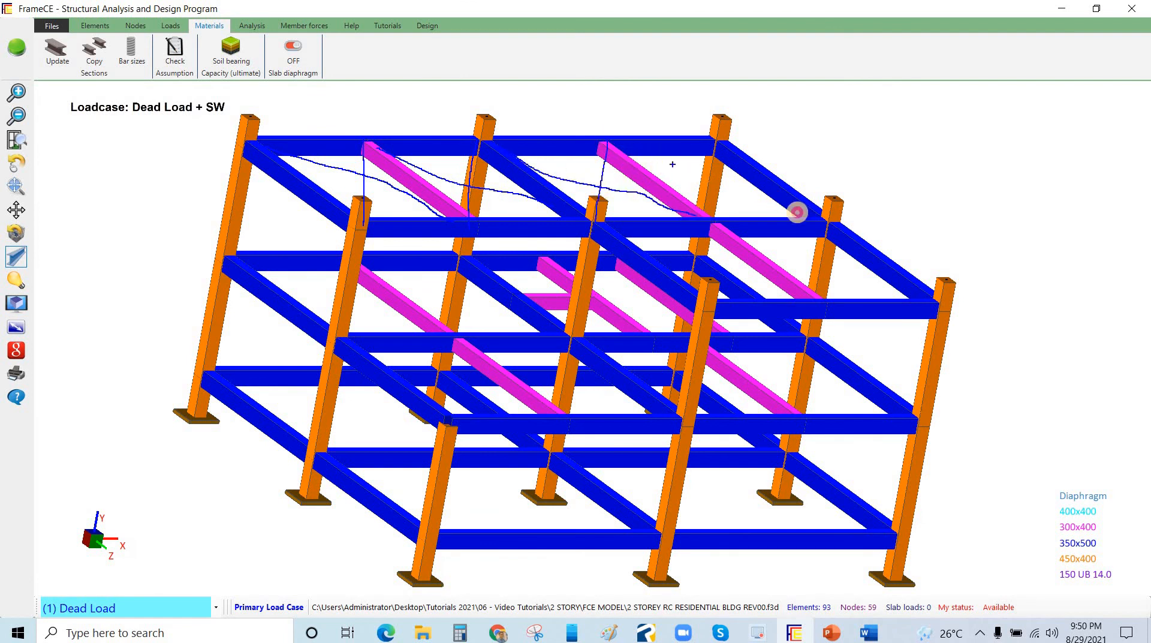
pyautogui.moveTo(727, 148); pyautogui.dragTo(711, 221)
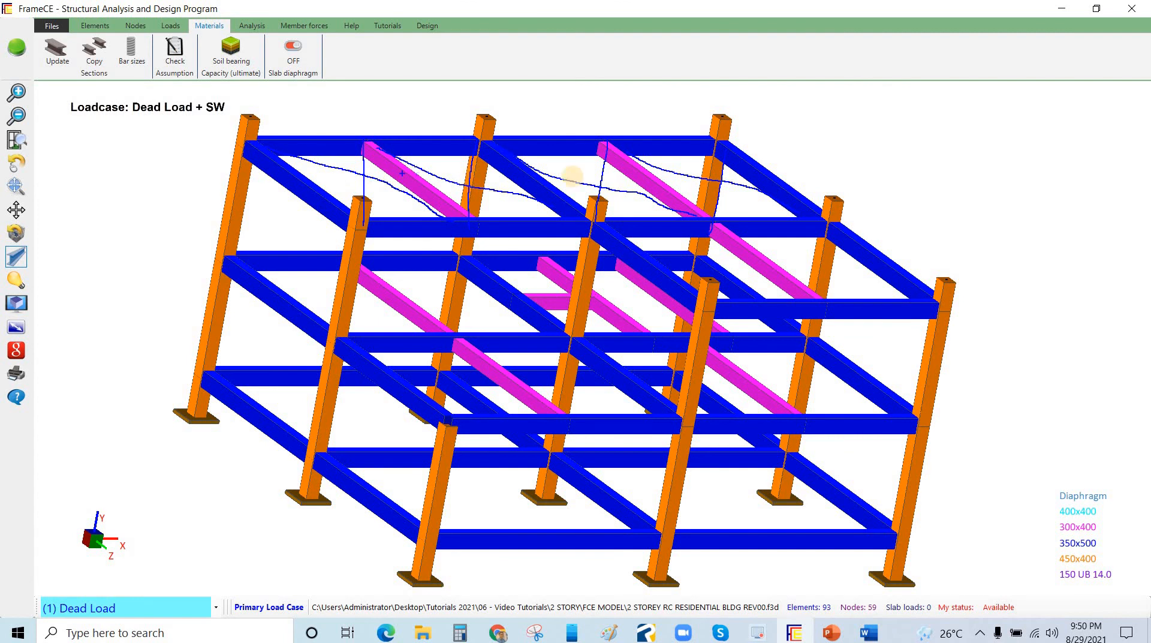
pyautogui.moveTo(362, 143); pyautogui.dragTo(360, 225)
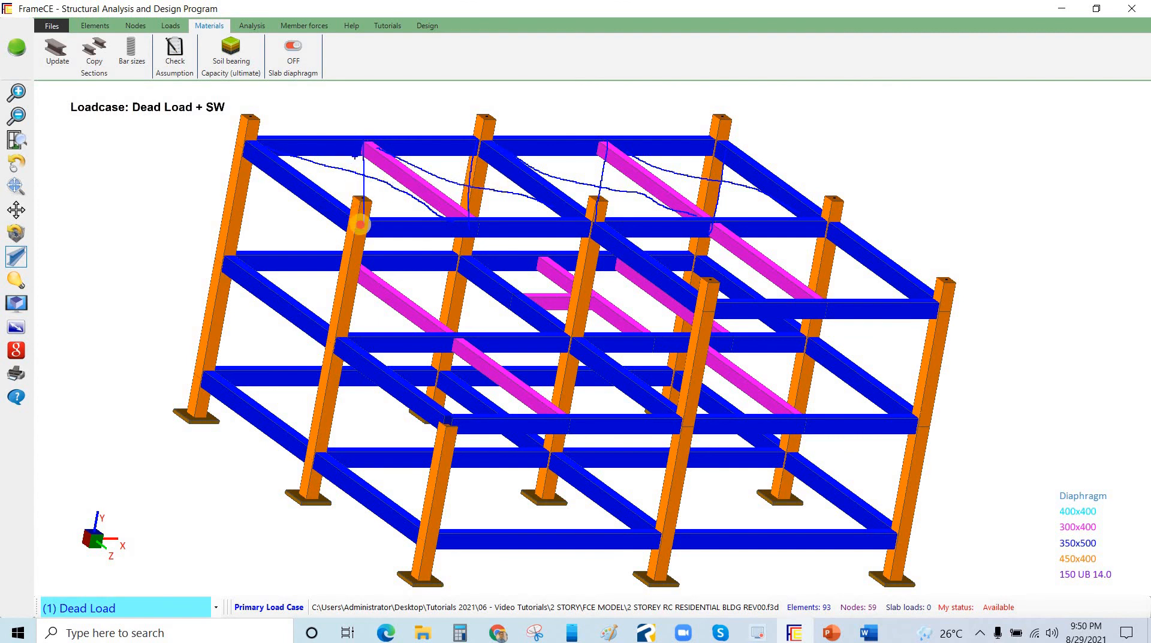
pyautogui.moveTo(293, 156); pyautogui.dragTo(450, 211)
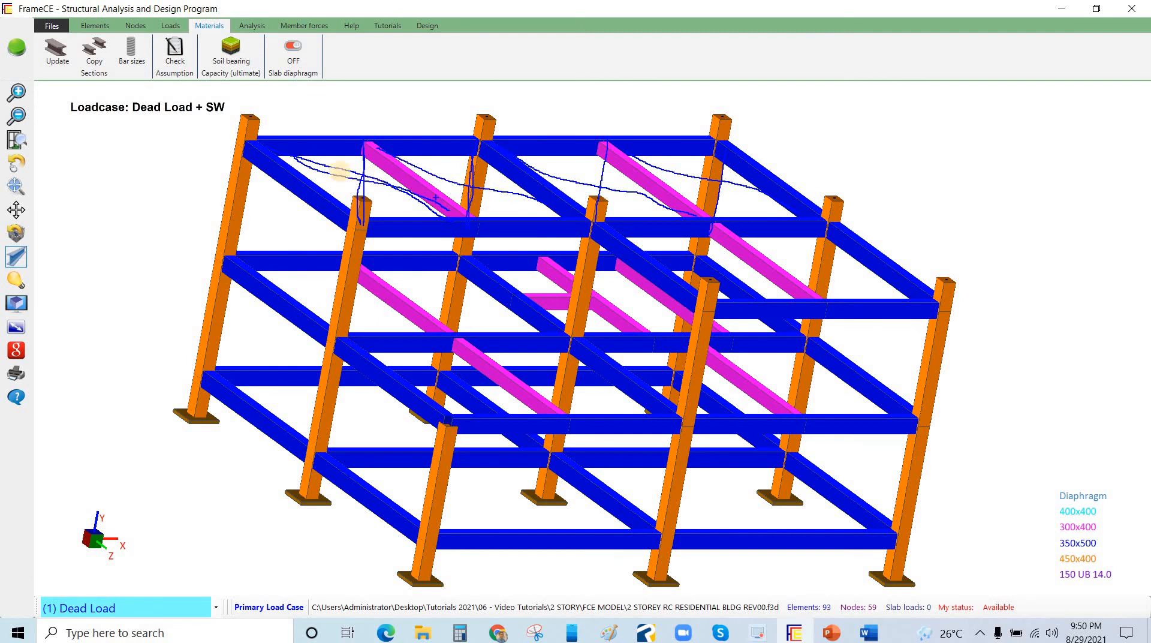
pyautogui.press('Escape')
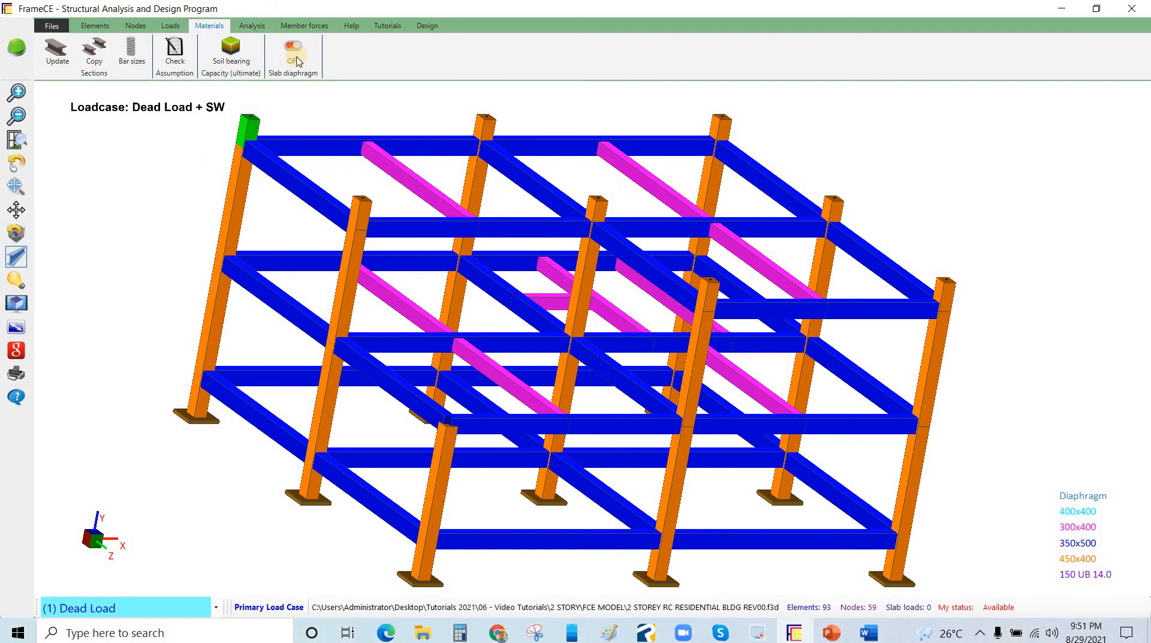